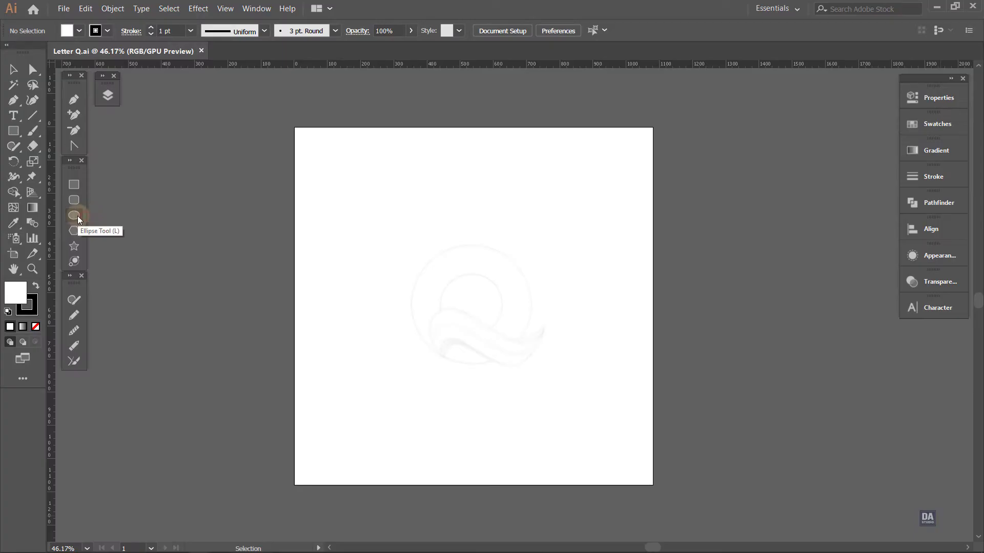
Step: Draw a circle from the Q centre with no fill and a 3 pt stroke, sized to the sketch's outer edge
left_click(74, 216)
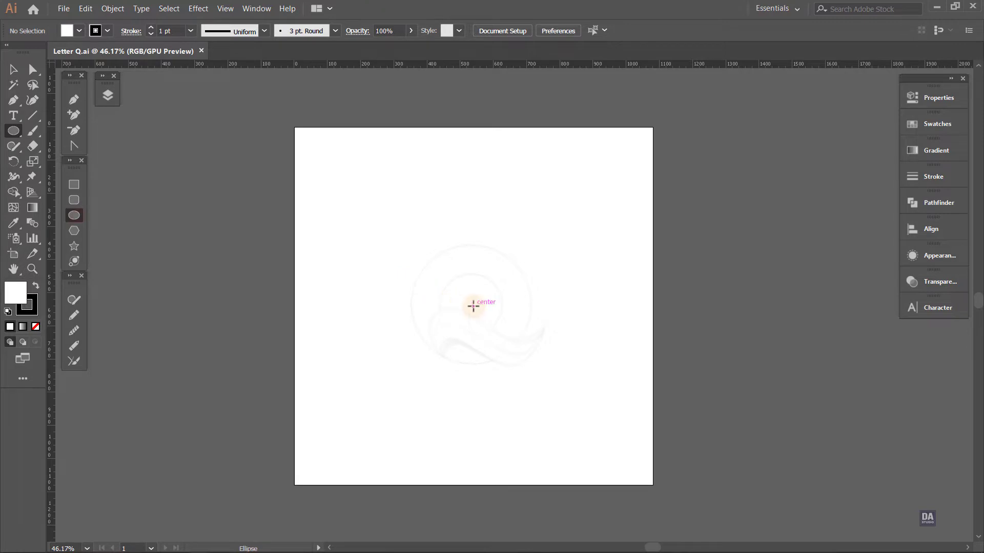
left_click_drag(473, 306, 536, 349)
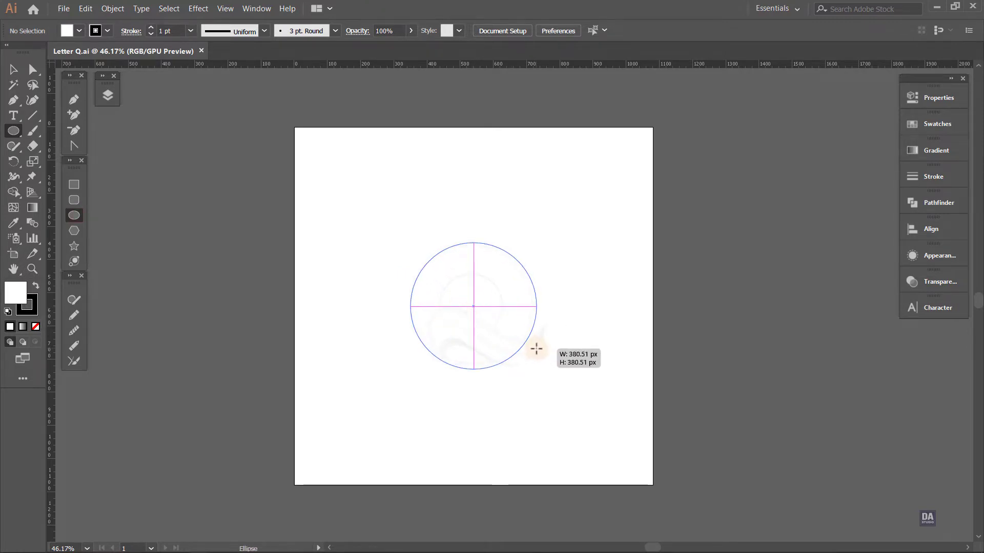
left_click(467, 318)
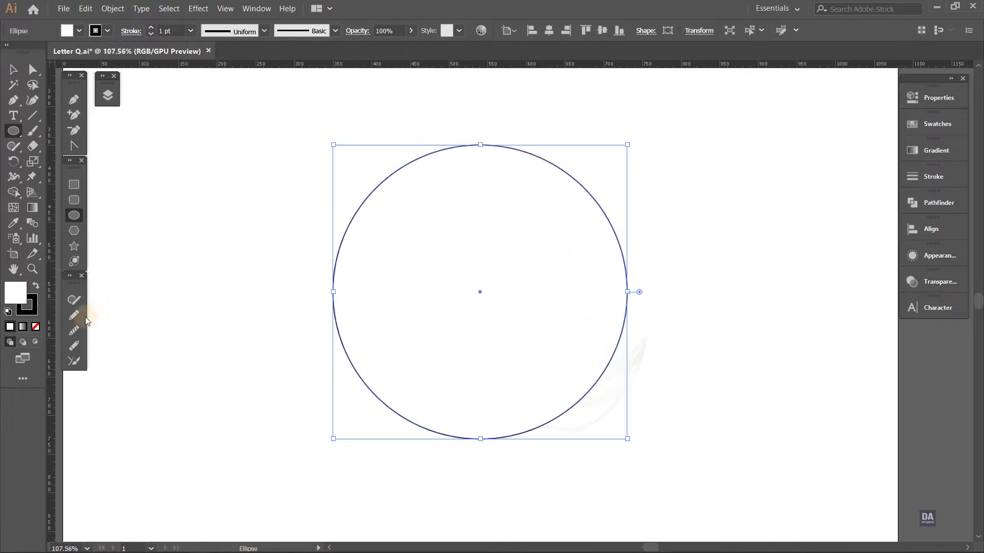
left_click(36, 327)
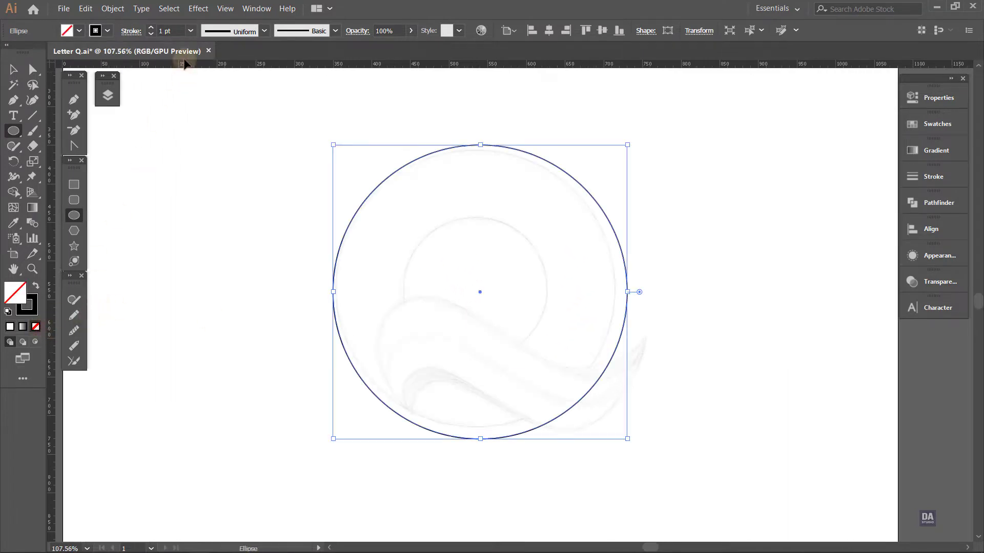
left_click(152, 29)
left_click(152, 29)
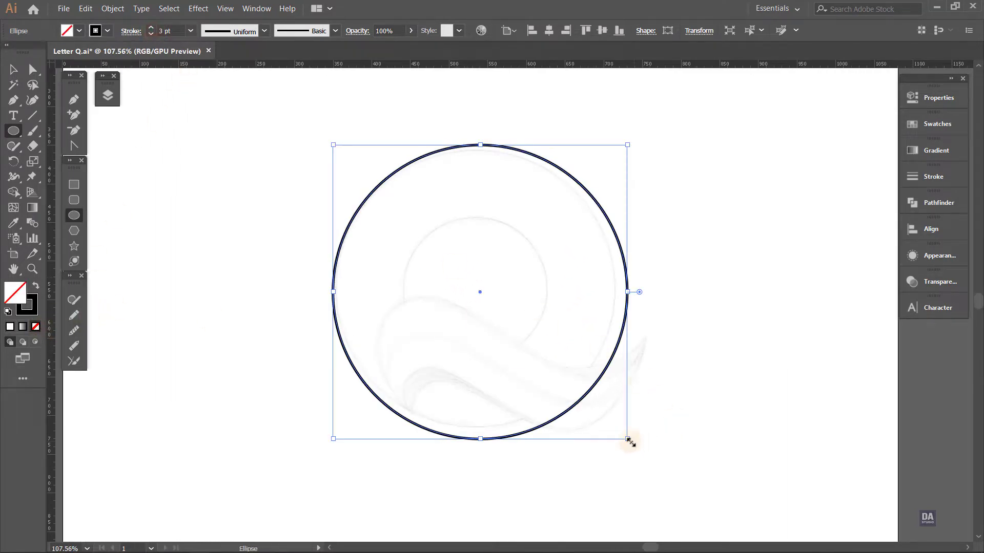
left_click_drag(628, 440, 625, 438)
Step: Paste a copy of the circle in front and shrink it to the inner hole with a 3 pt stroke
left_click(94, 13)
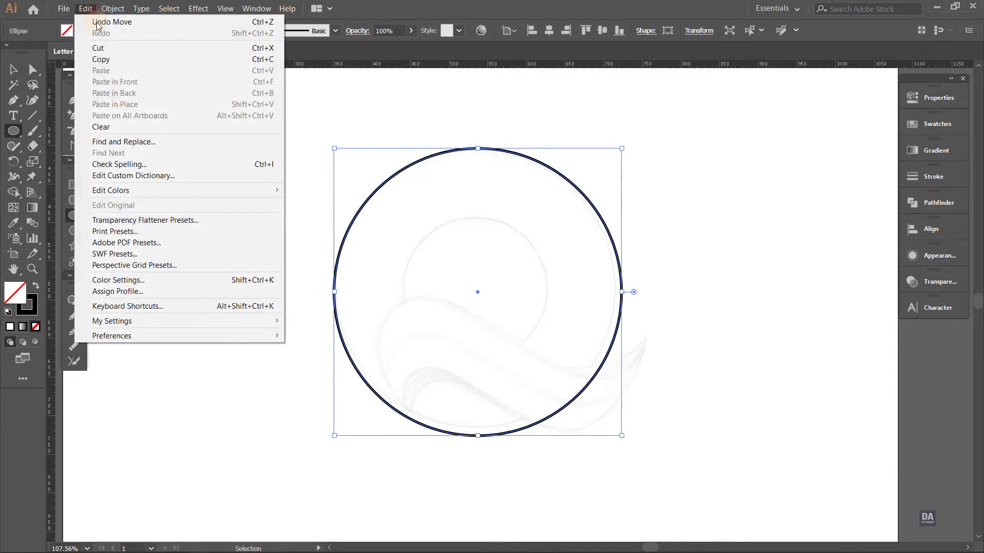
left_click(86, 9)
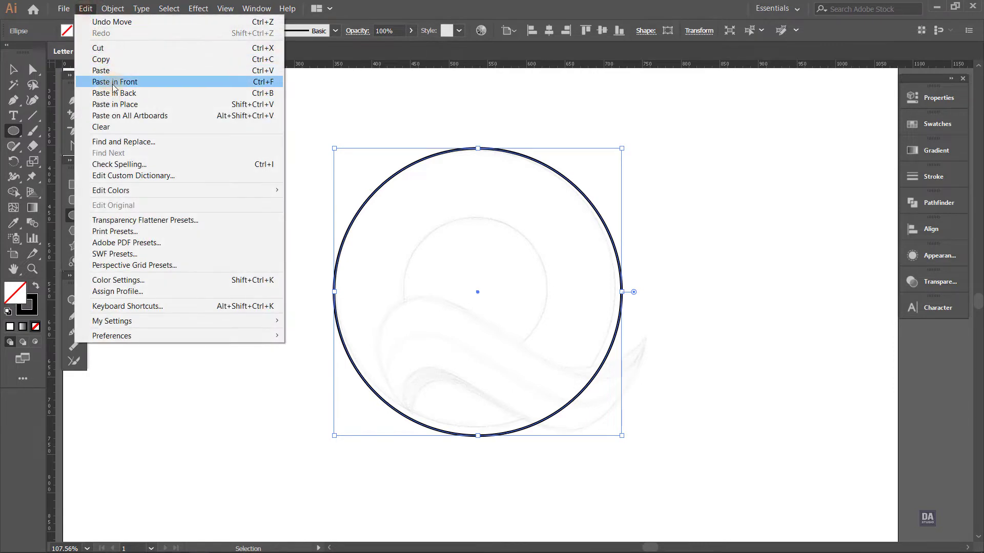
left_click(114, 82)
left_click_drag(622, 436, 551, 386)
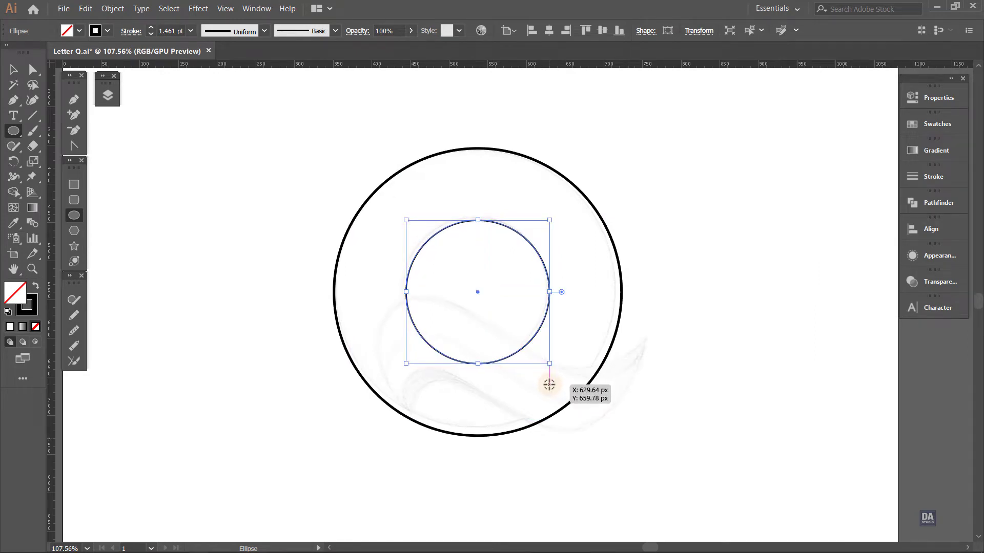
left_click(151, 34)
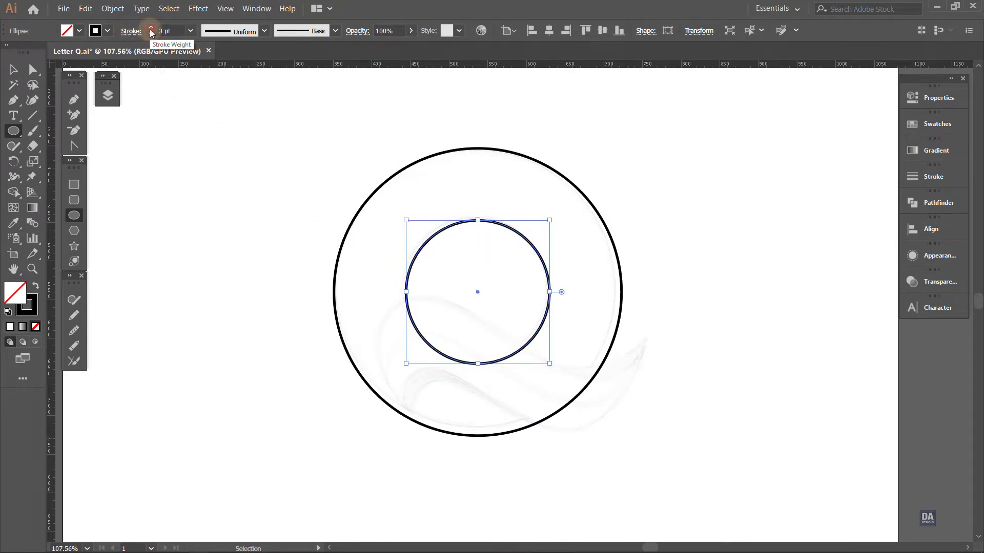
Step: Fill the inner circle dark brown and the outer circle taupe, then select both
key("v")
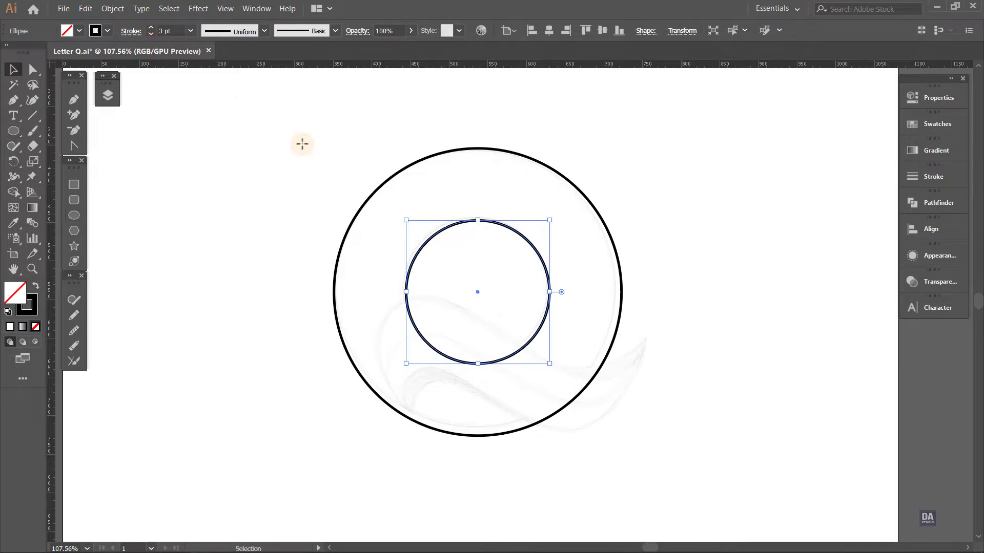
left_click(930, 130)
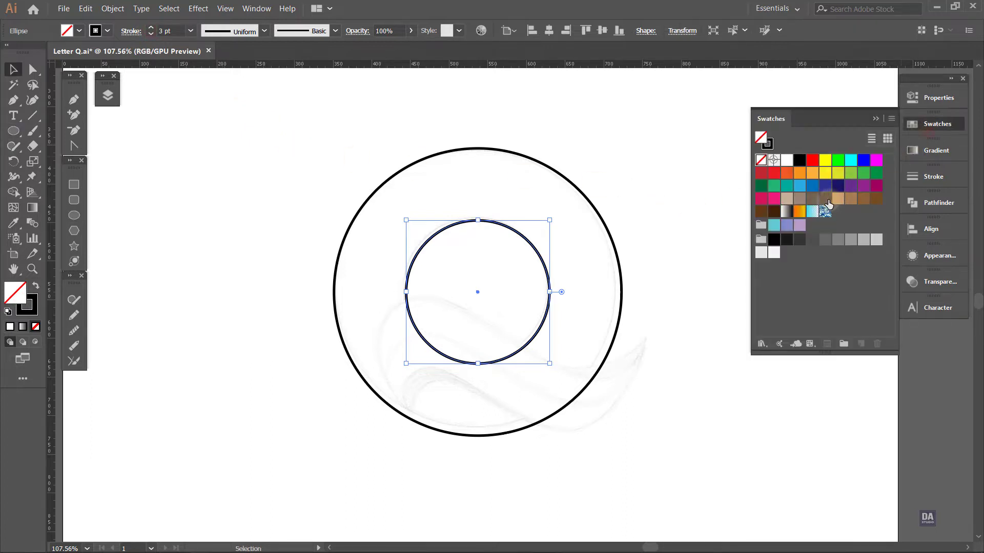
left_click(825, 199)
left_click(621, 279)
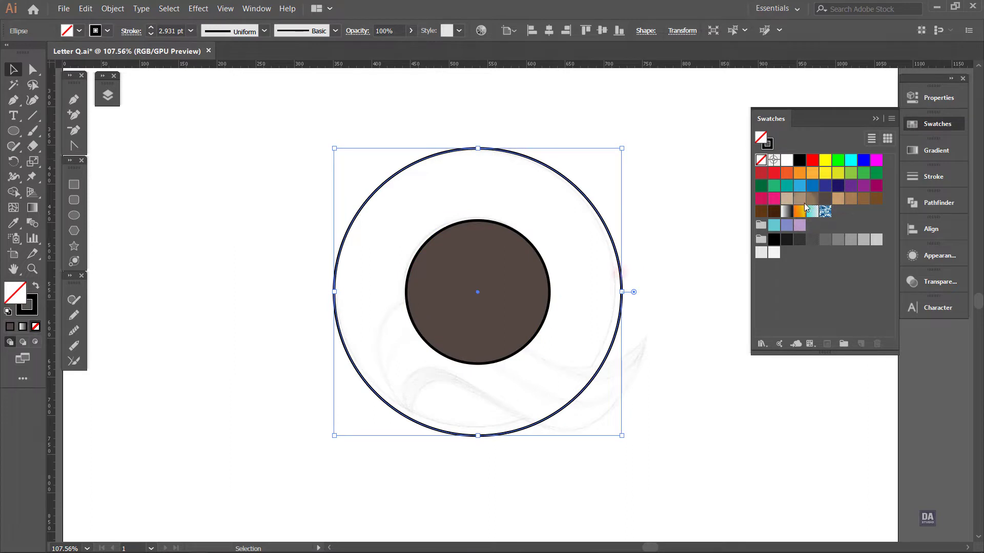
left_click(799, 199)
left_click(498, 292, "shift")
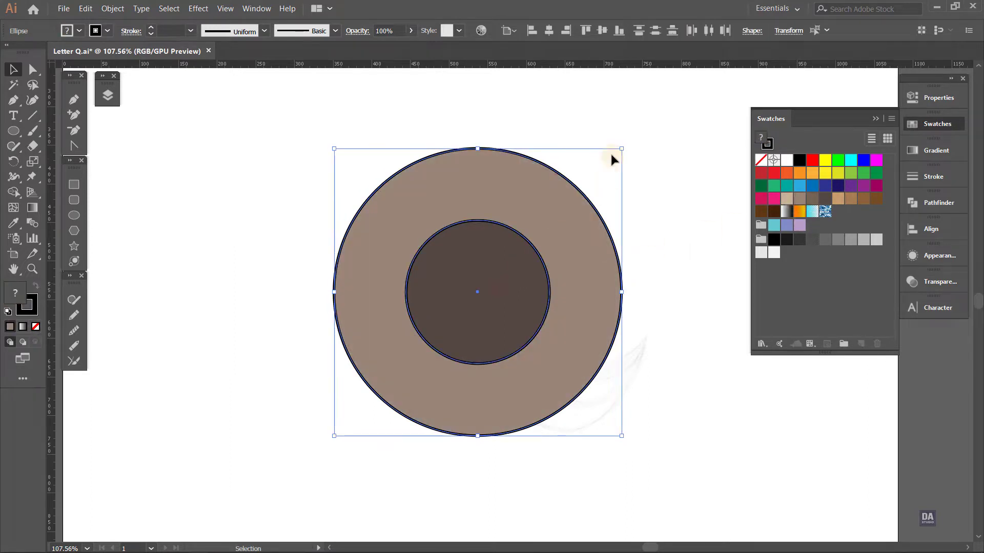
Step: Cut the inner circle from the outer with Pathfinder Minus Front and set the ring's fill to None
left_click(938, 203)
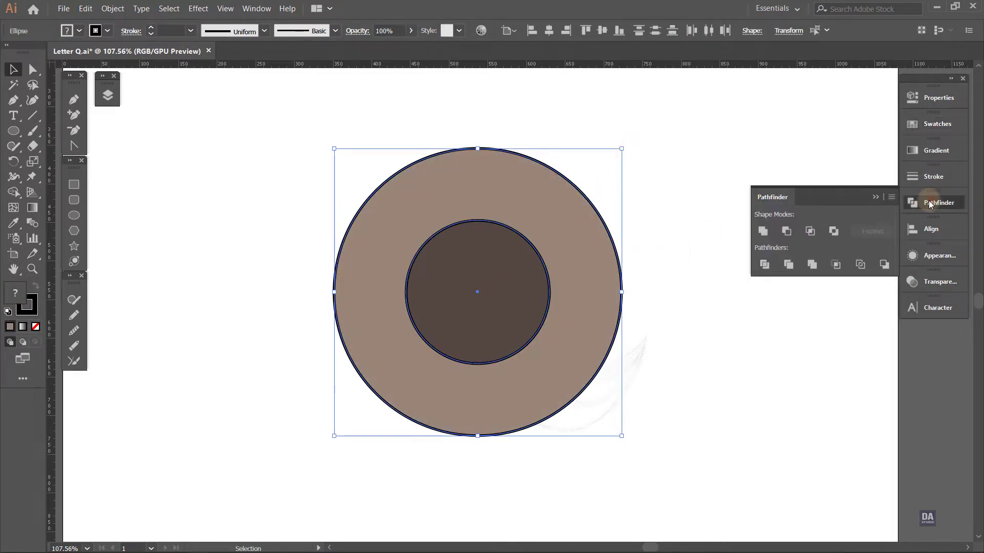
left_click(785, 232)
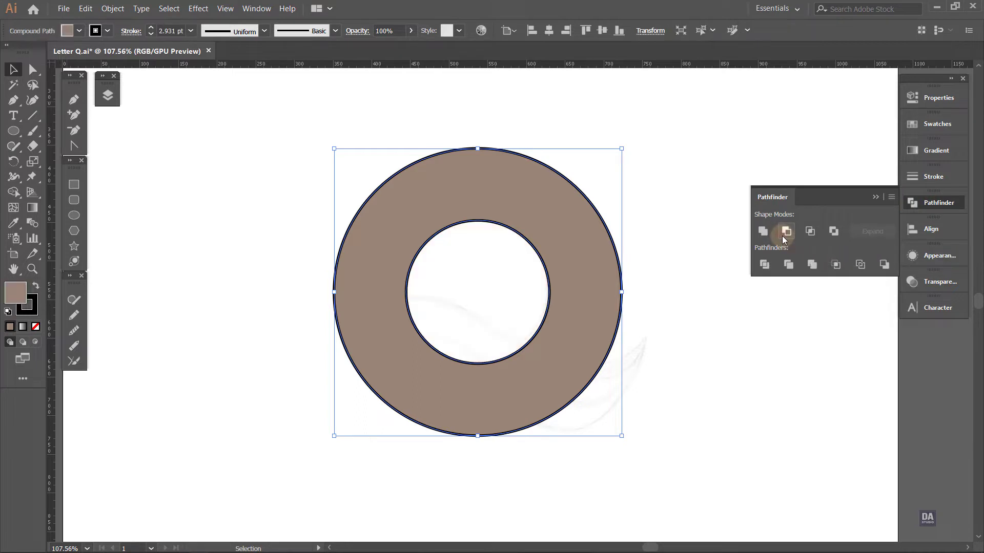
left_click(916, 205)
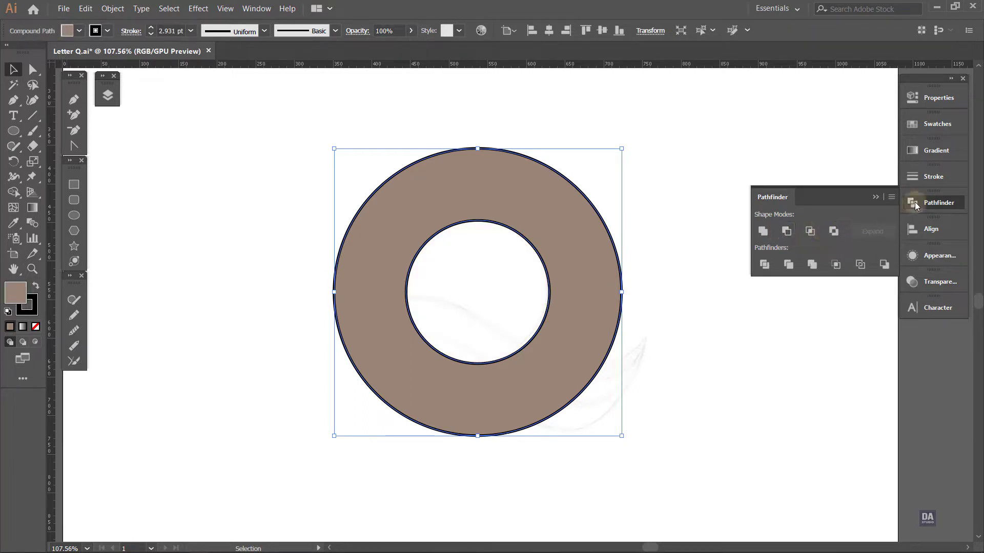
left_click(937, 124)
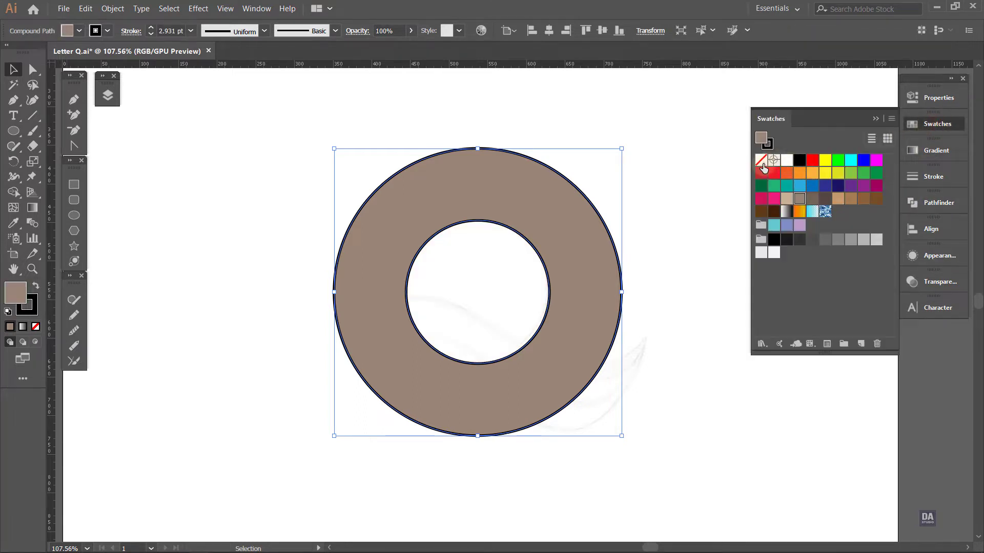
left_click(761, 163)
left_click(660, 254)
Step: Hide the ring compound path under Layer 1 in the Layers panel
left_click(620, 275)
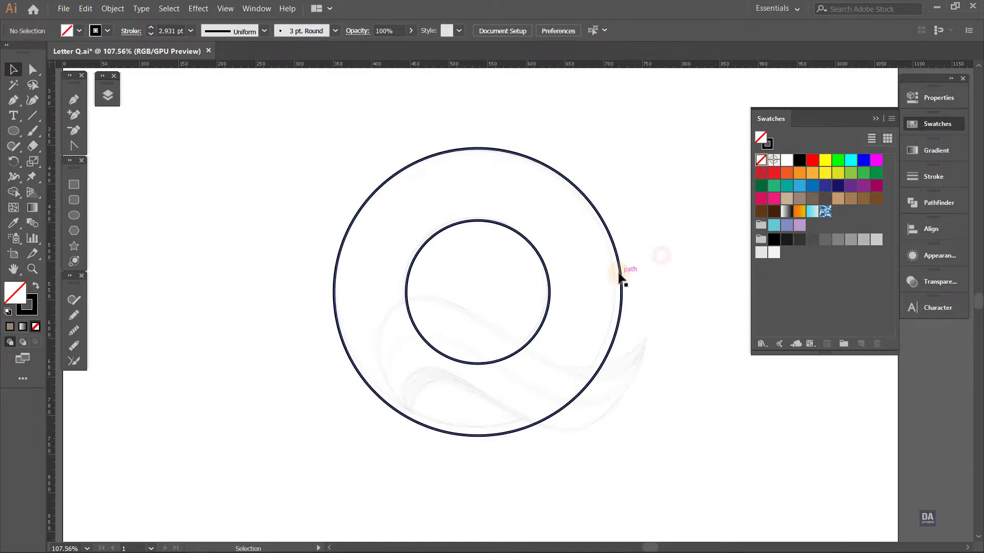
left_click(106, 102)
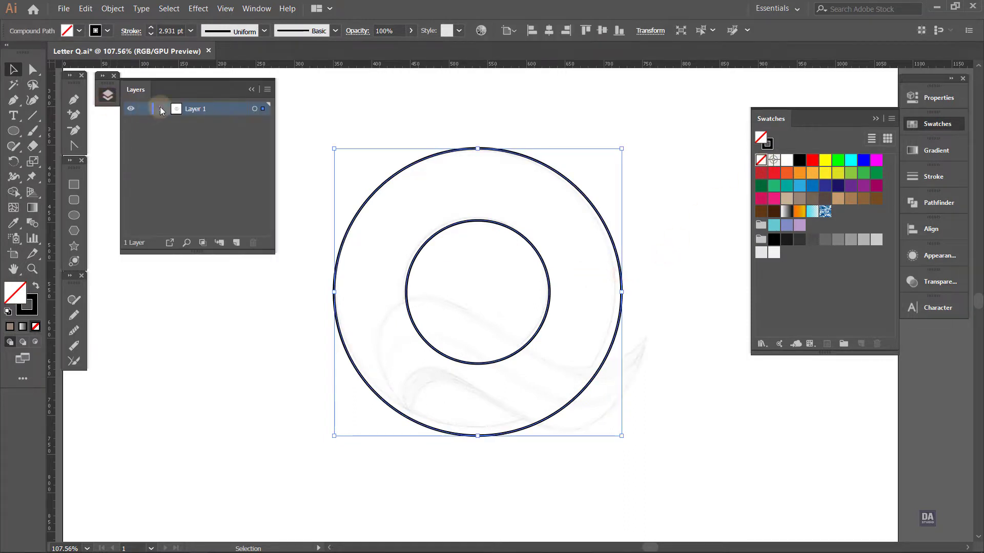
left_click(161, 109)
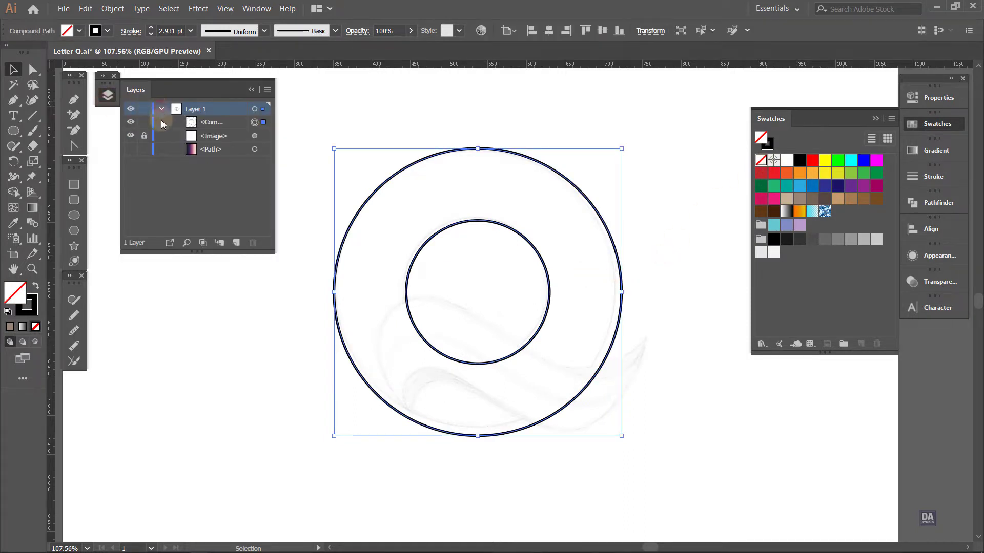
left_click(132, 125)
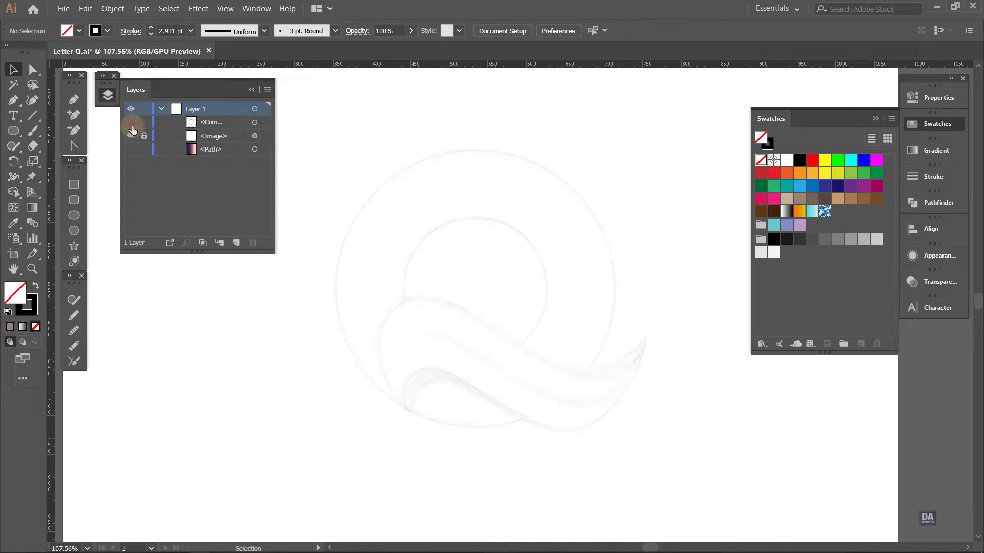
left_click(107, 96)
Step: Pen-trace the tail's top edge as an S-curve from its lower tip, then smooth the curve
left_click(74, 99)
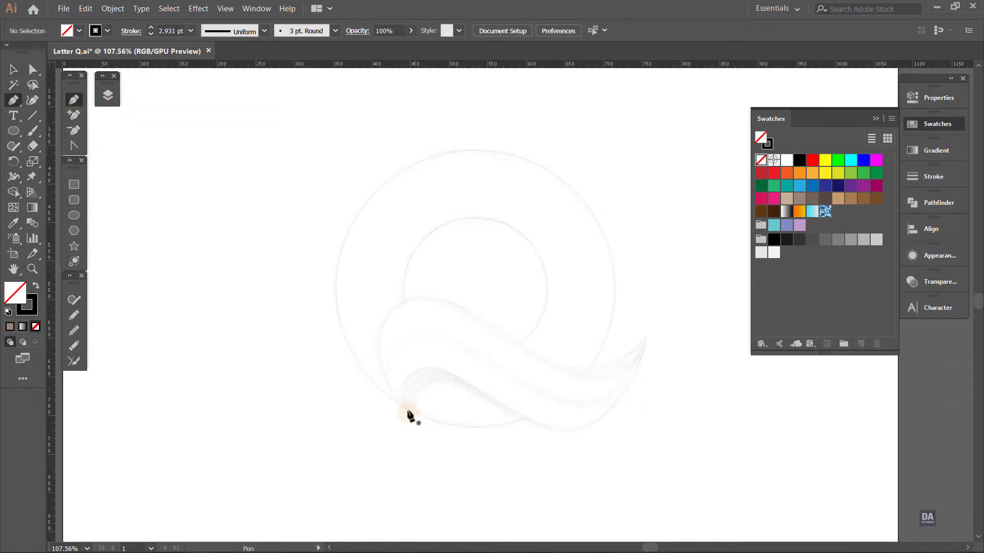
left_click(408, 411)
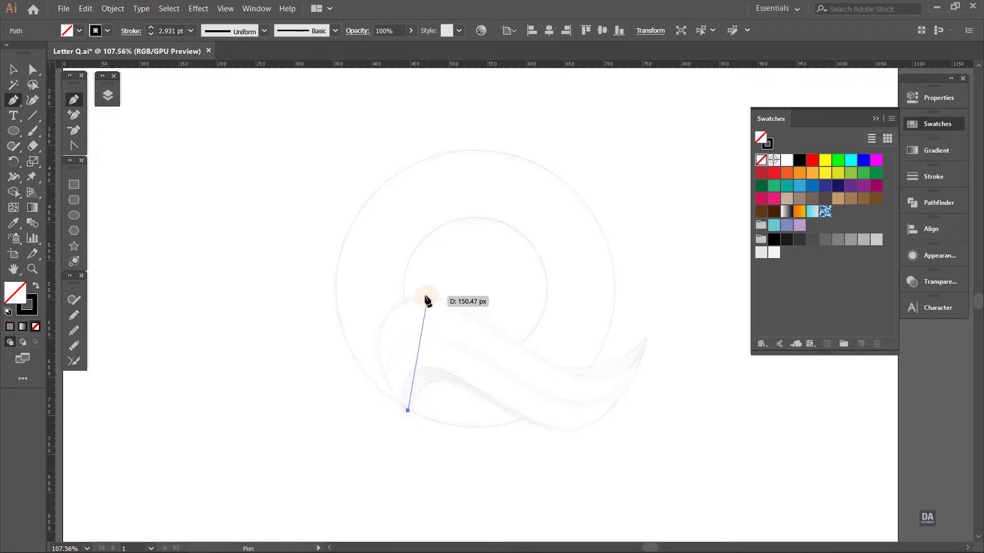
left_click_drag(387, 316, 411, 263)
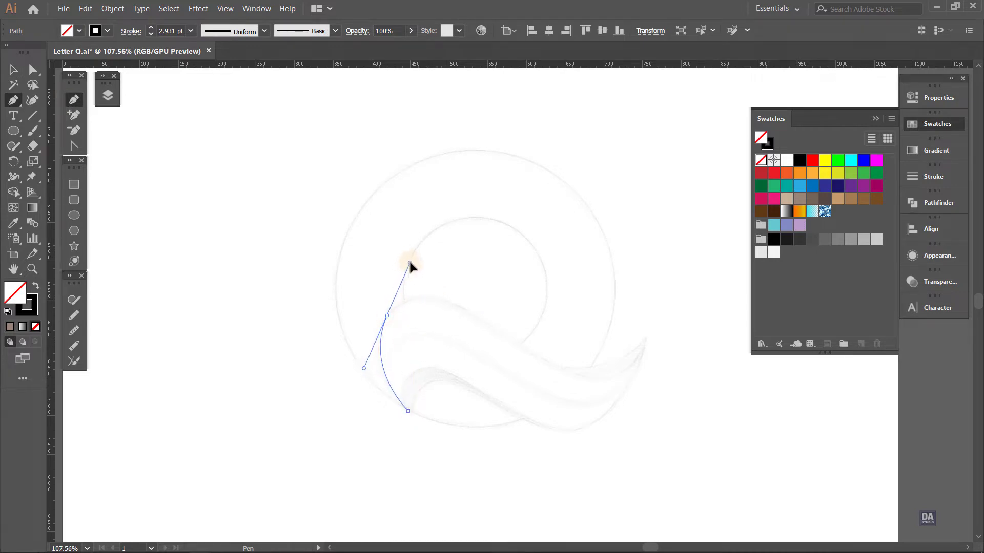
mouse_move(387, 315)
left_mouse_down()
mouse_move(426, 328)
mouse_move(472, 318)
mouse_move(533, 357)
left_mouse_up()
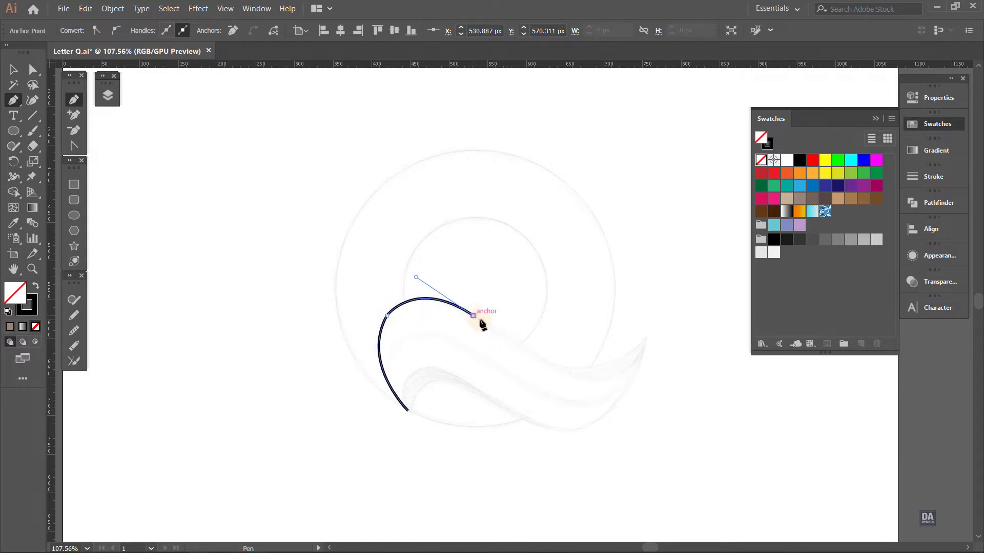
mouse_move(473, 315)
left_mouse_down()
mouse_move(549, 366)
mouse_move(535, 354)
left_mouse_up()
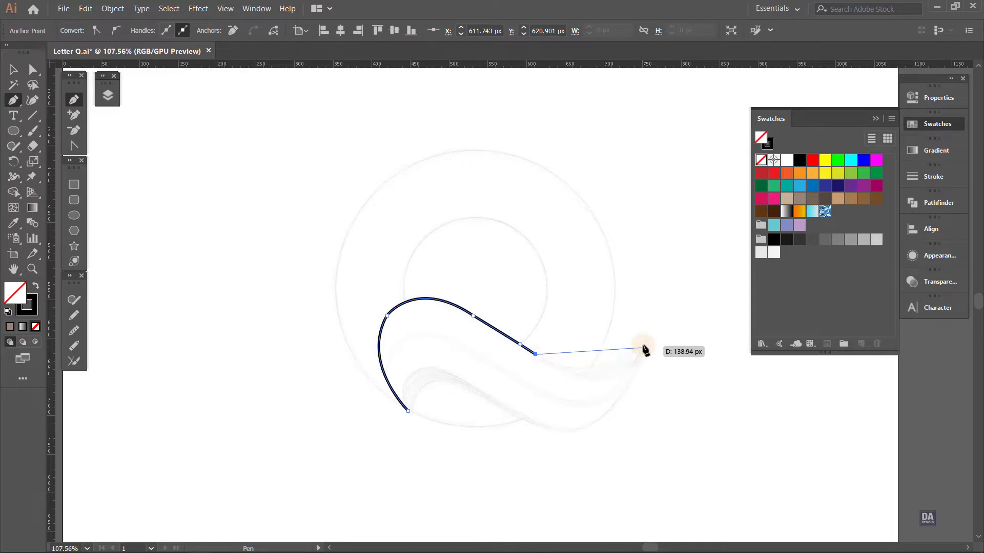
left_click_drag(646, 339, 674, 259)
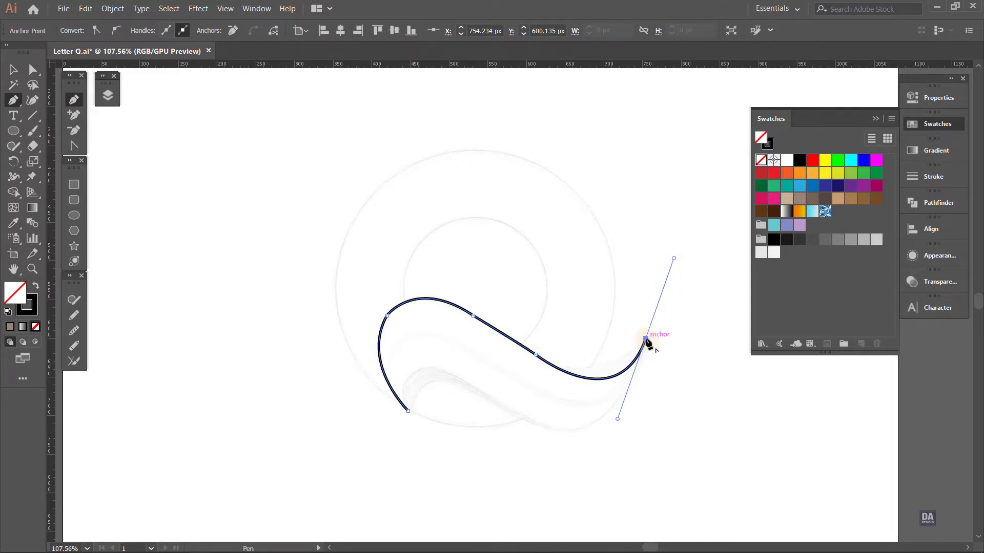
left_click(73, 332)
mouse_move(374, 319)
left_mouse_down()
mouse_move(439, 305)
mouse_move(587, 374)
mouse_move(457, 310)
mouse_move(395, 318)
mouse_move(385, 333)
mouse_move(444, 312)
left_mouse_up()
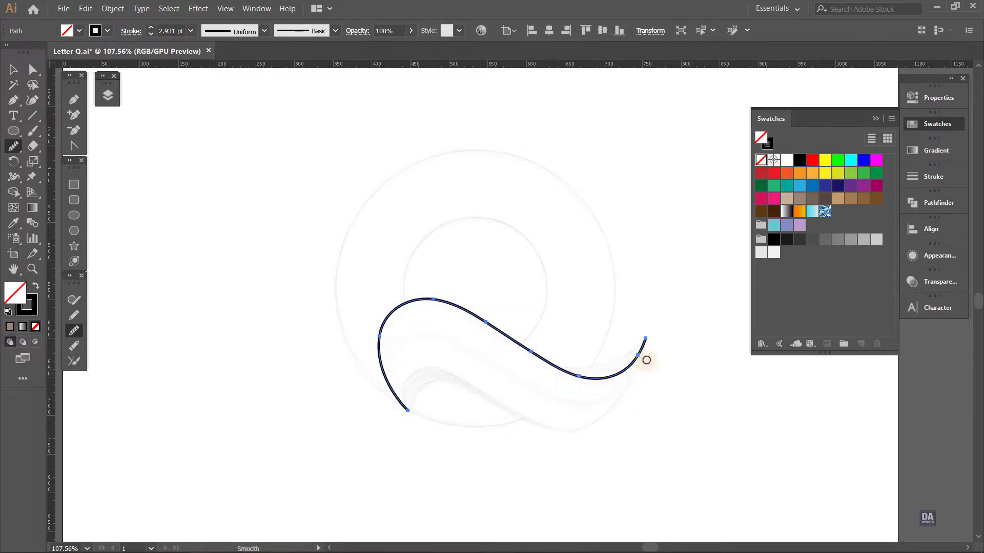
Step: Continue the path along the tail's lower edge and close it with a sharp corner at the start
key("p")
left_click(645, 339)
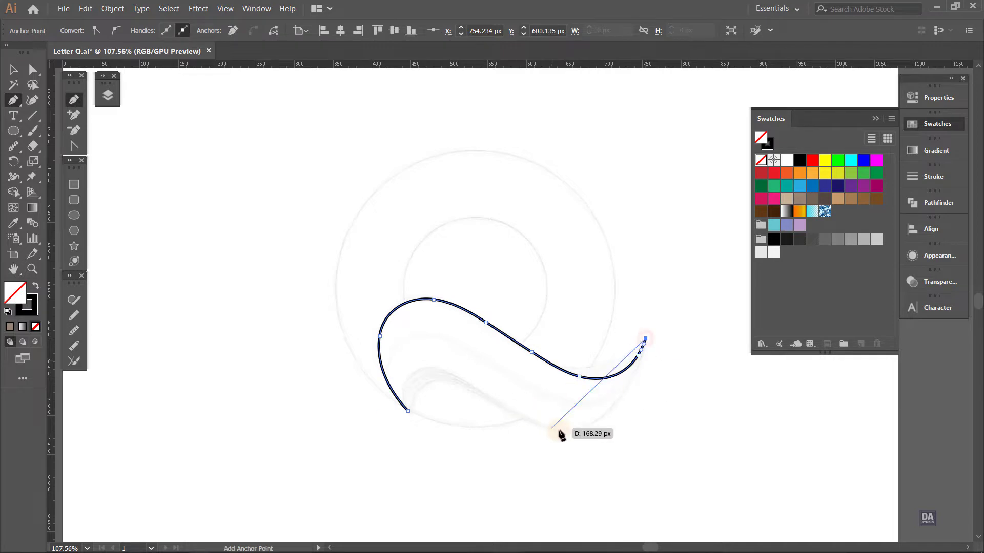
mouse_move(564, 433)
left_mouse_down()
mouse_move(488, 450)
mouse_move(498, 433)
left_mouse_up()
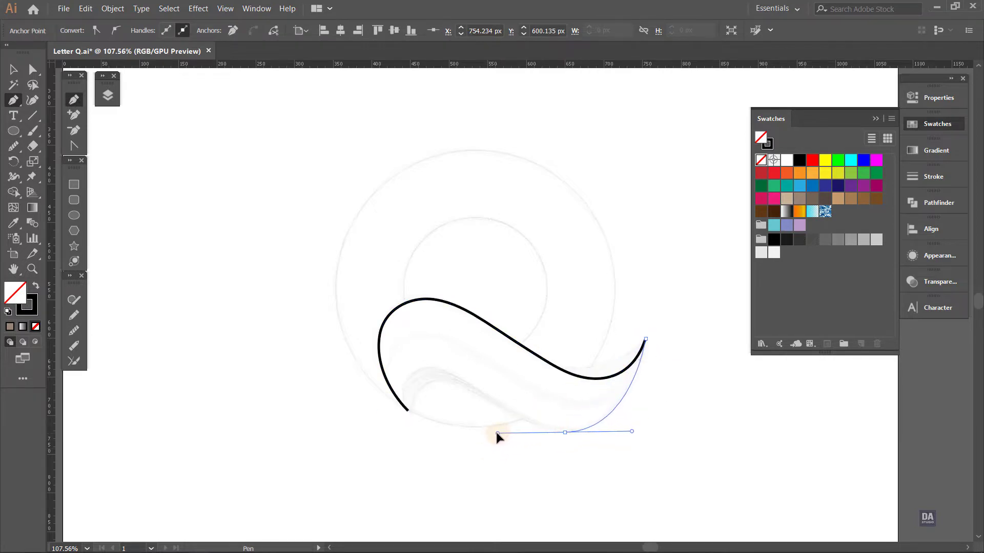
mouse_move(565, 433)
left_mouse_down()
mouse_move(575, 440)
mouse_move(566, 435)
left_mouse_up()
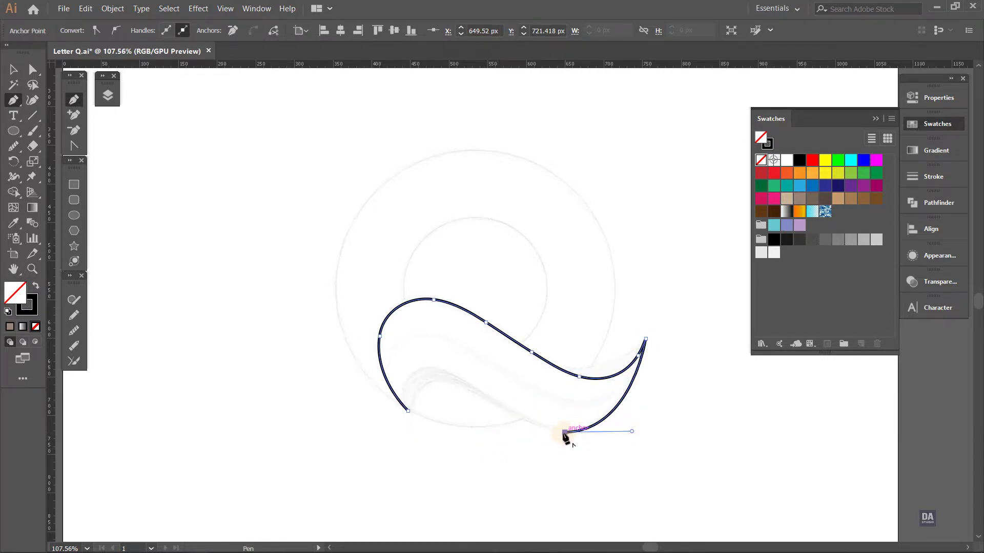
left_click_drag(484, 395, 436, 360)
left_click_drag(485, 395, 432, 407)
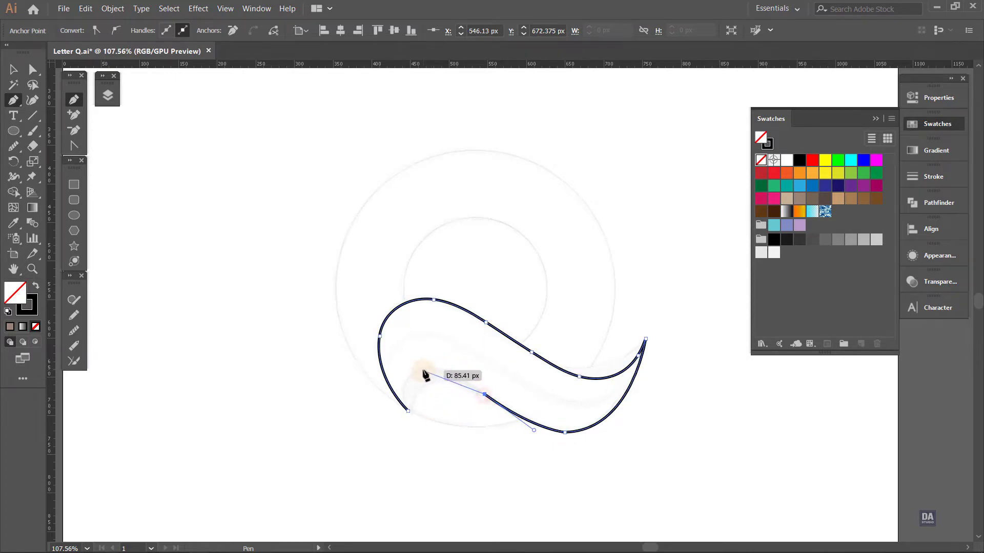
mouse_move(434, 369)
left_mouse_down()
mouse_move(407, 372)
mouse_move(414, 367)
left_mouse_up()
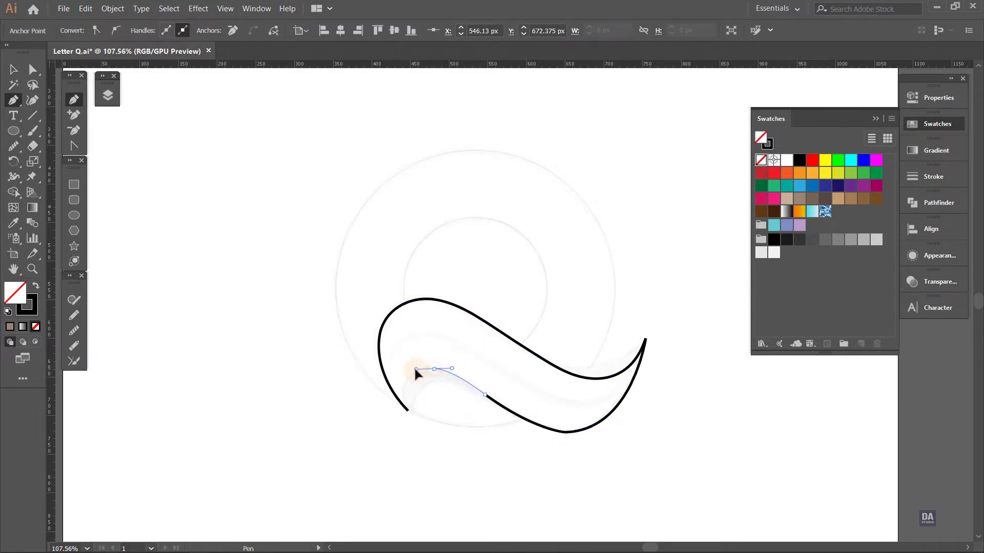
left_click(434, 369)
left_click_drag(409, 412, 424, 435)
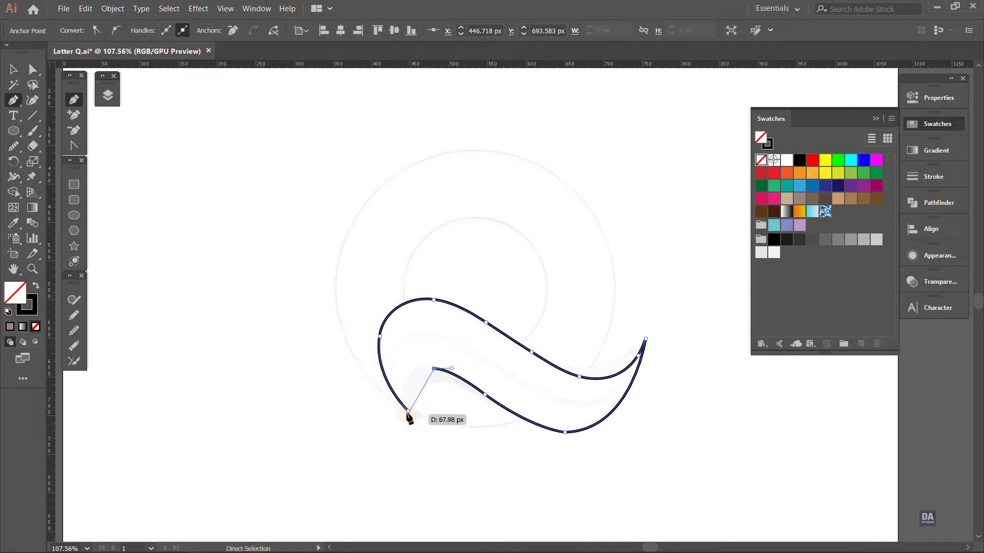
mouse_move(420, 429)
left_mouse_down()
mouse_move(417, 405)
mouse_move(395, 380)
mouse_move(412, 365)
left_mouse_up()
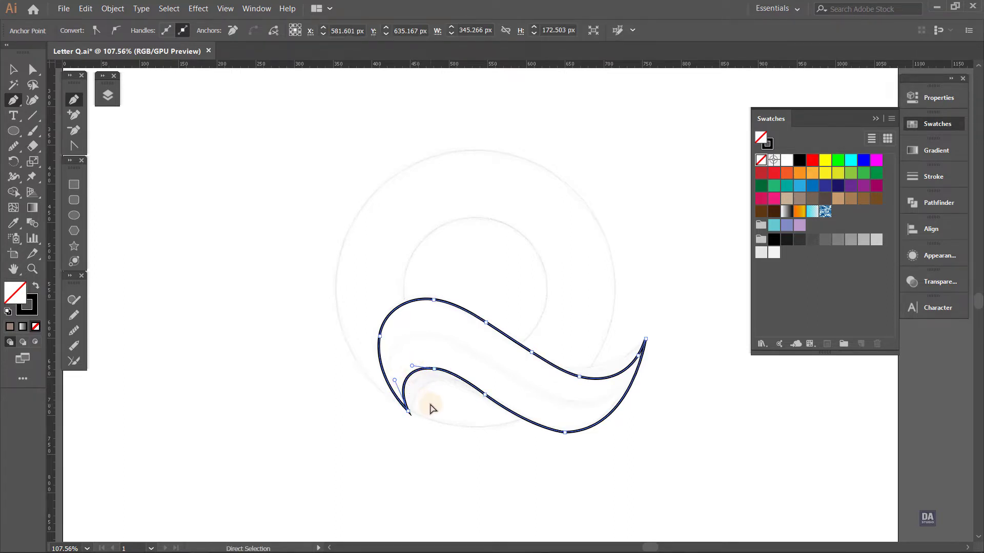
Step: Smooth the tail's inner lower curve and unhide the ring circles in Layers
left_click(74, 330)
mouse_move(524, 399)
left_mouse_down()
mouse_move(423, 373)
mouse_move(538, 430)
mouse_move(604, 438)
left_mouse_up()
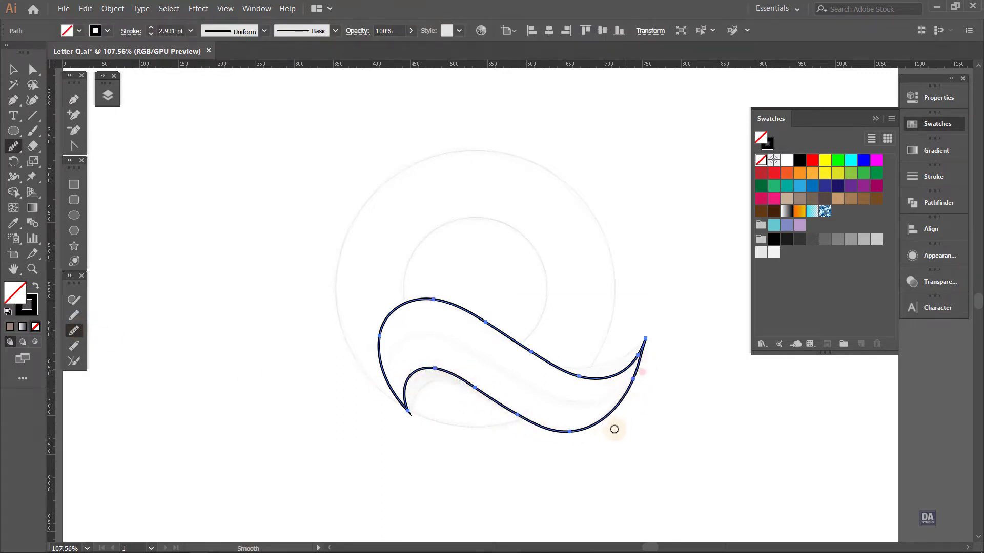
left_click(660, 390, "ctrl")
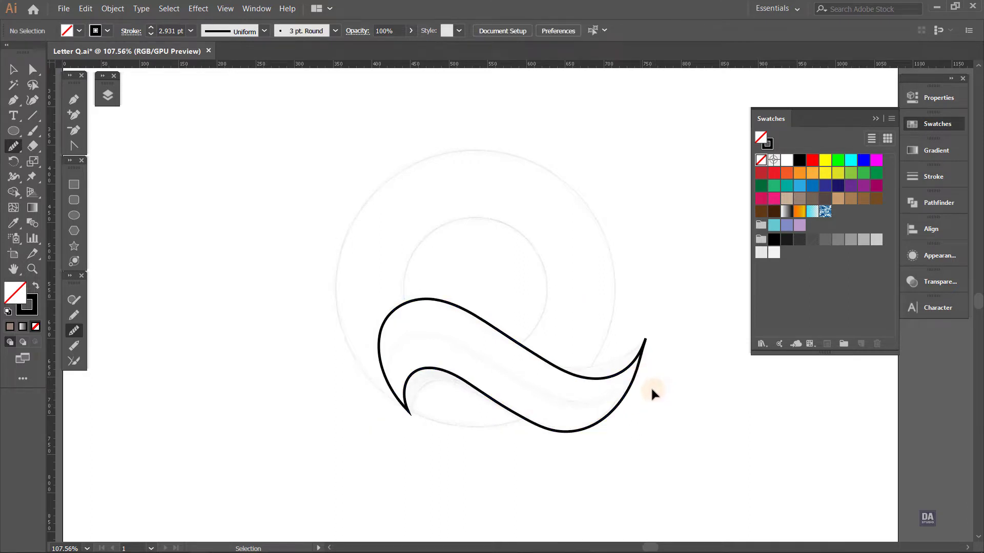
left_click(107, 95)
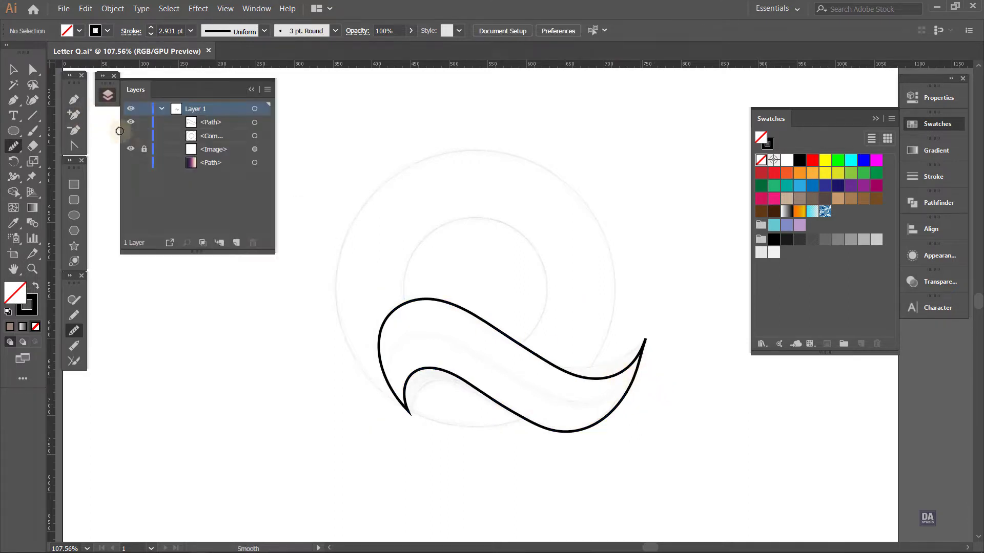
left_click(130, 135)
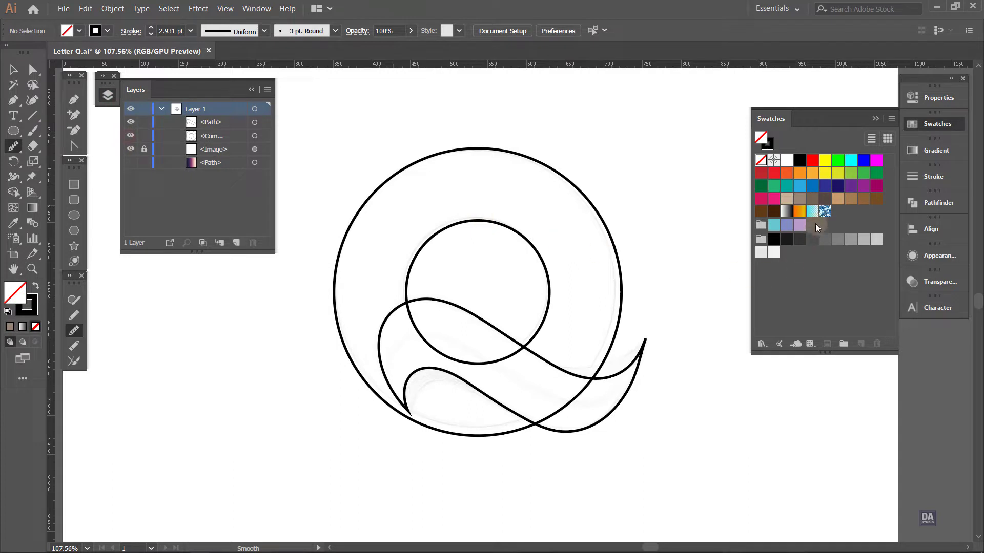
Step: Fill the ring with tan and the wavy tail with a darker brown swatch
left_click(623, 290, "ctrl")
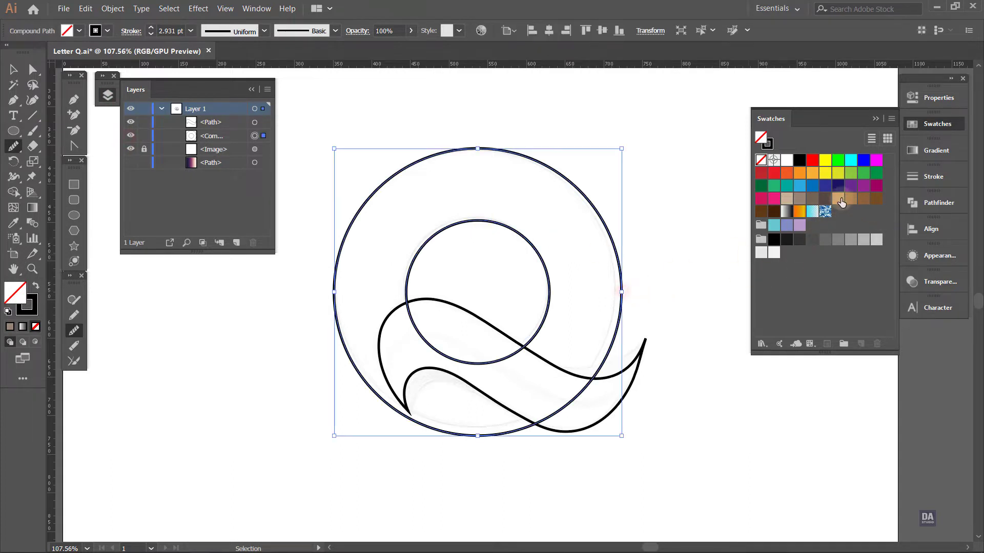
left_click(788, 204)
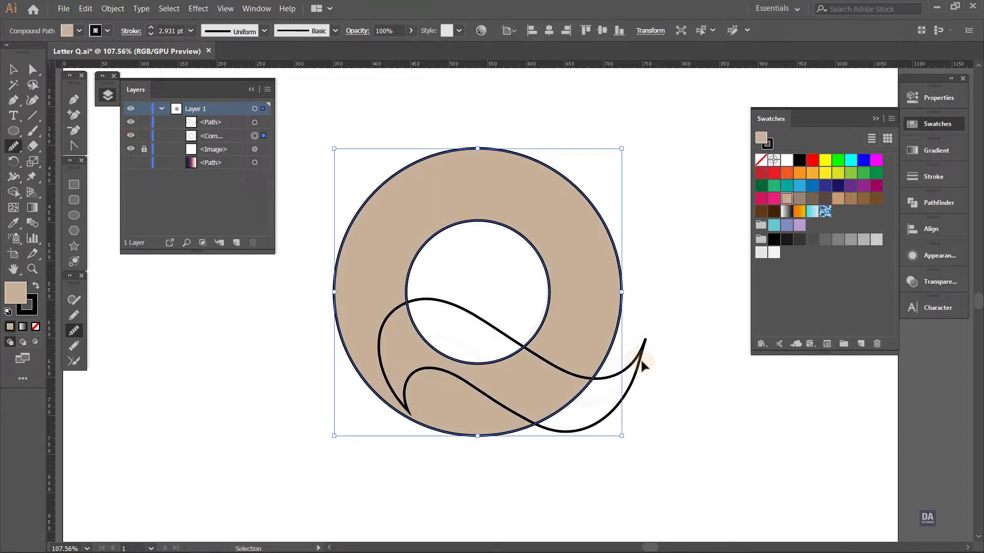
left_click(641, 351, "ctrl")
left_click(803, 200)
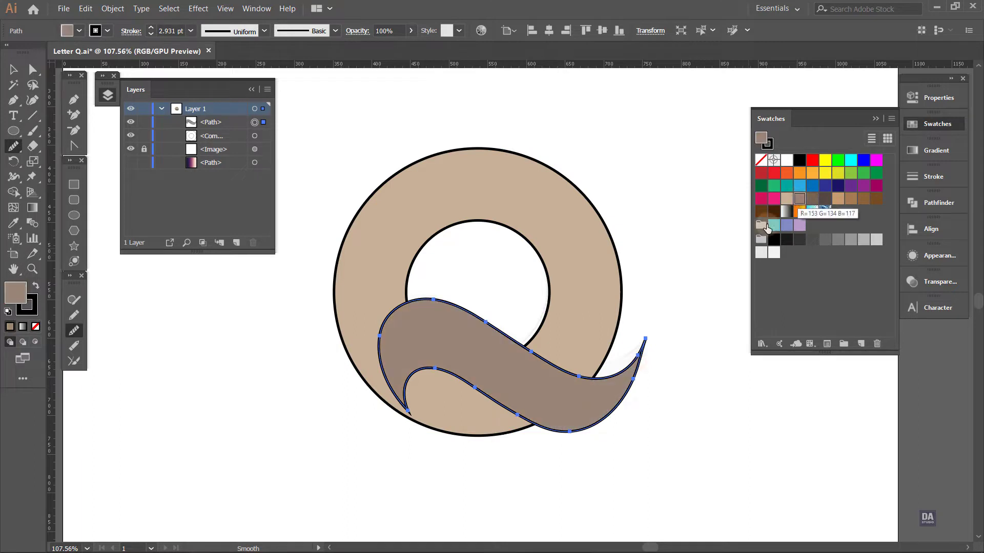
left_click(688, 323, "ctrl")
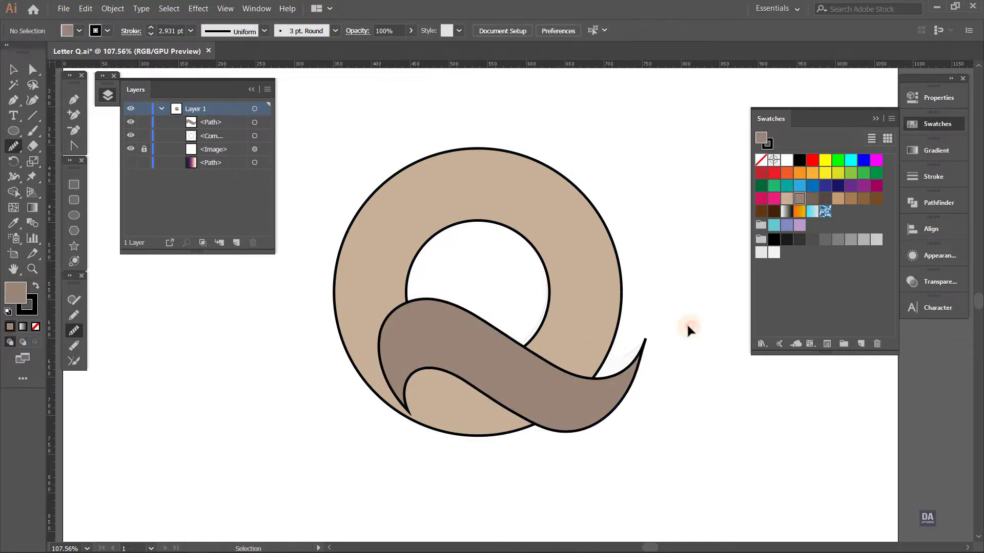
Step: Shrink the ring slightly by its corner handle, then deselect and collapse the Layers panel
left_click(621, 327, "ctrl")
left_click_drag(623, 436, 620, 436)
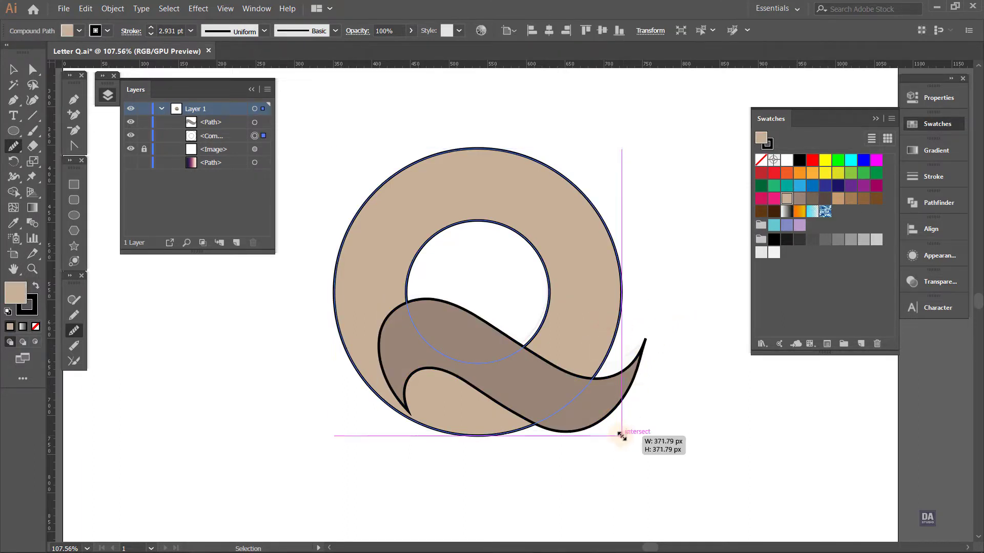
left_click(674, 417, "ctrl")
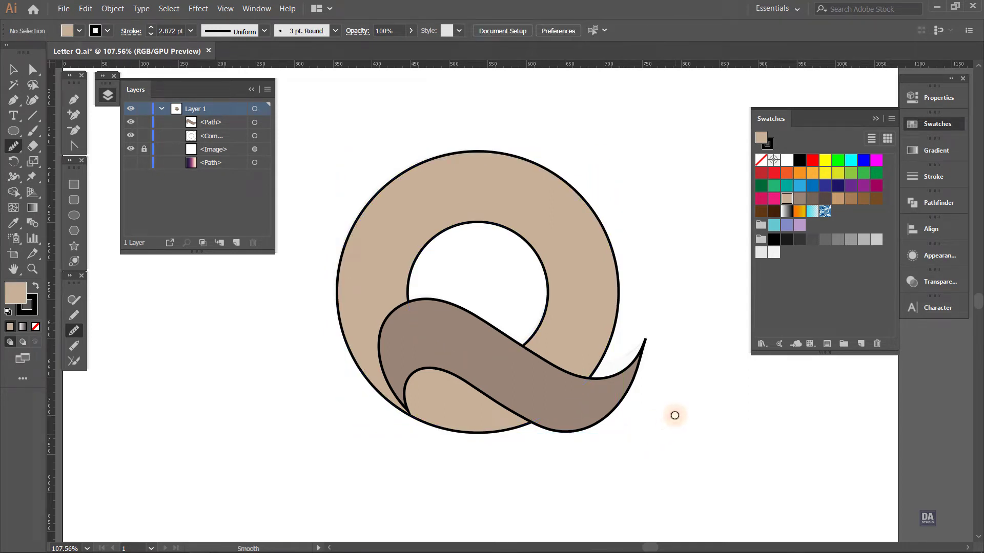
key("v")
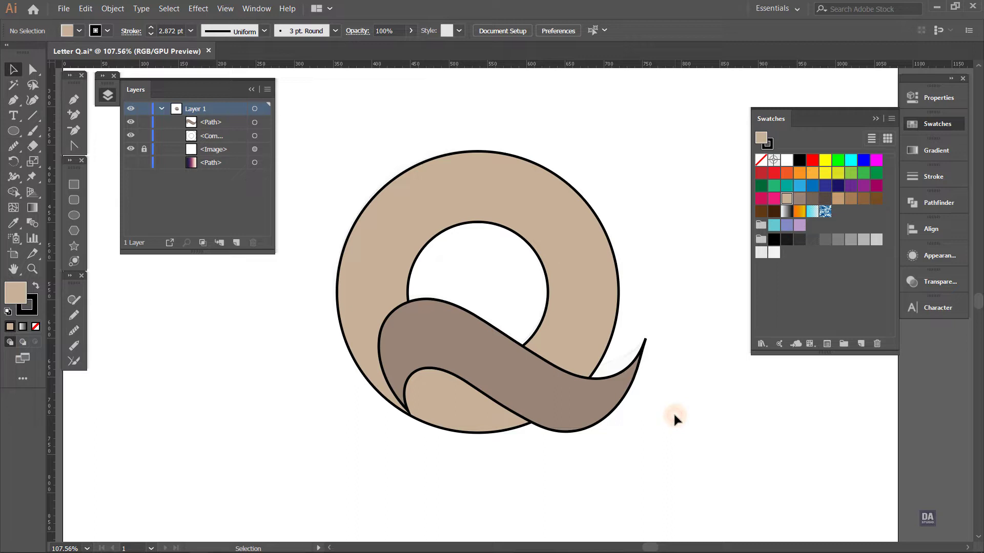
left_click(108, 94)
scroll(367, 275, "down", 5)
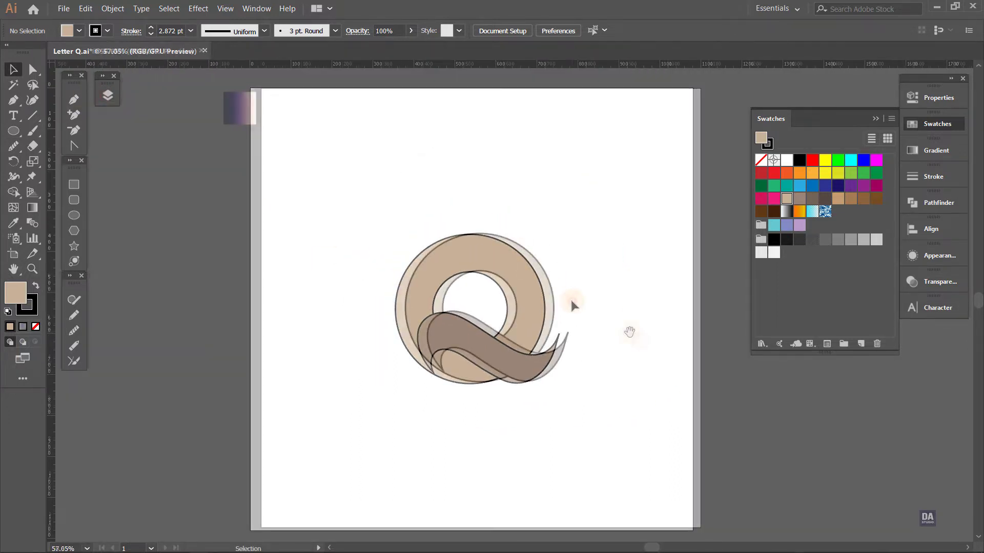
Step: Eyedropper the purple-to-pink gradient sample onto both the ring and the tail
left_click(527, 322)
left_click(12, 237)
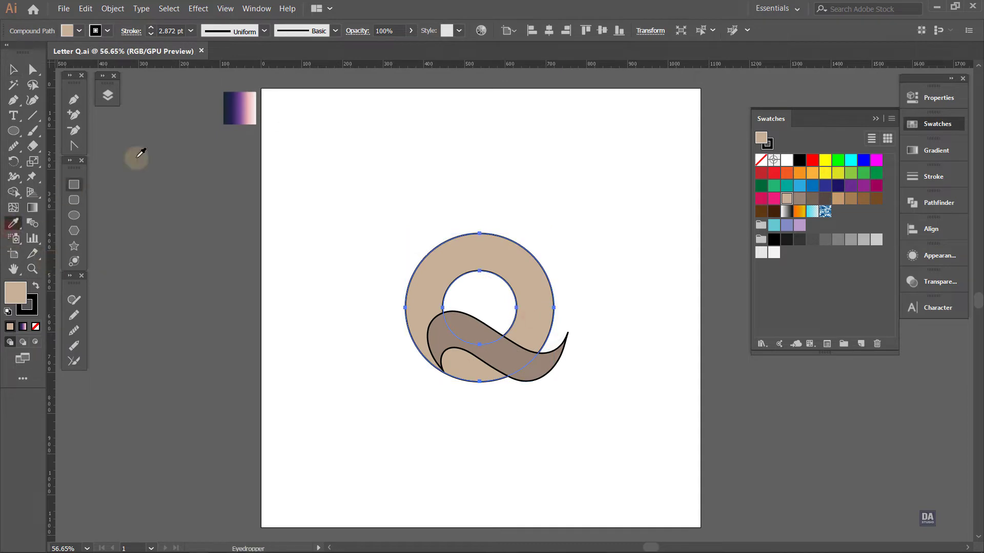
left_click(236, 105)
left_click(483, 333, "ctrl")
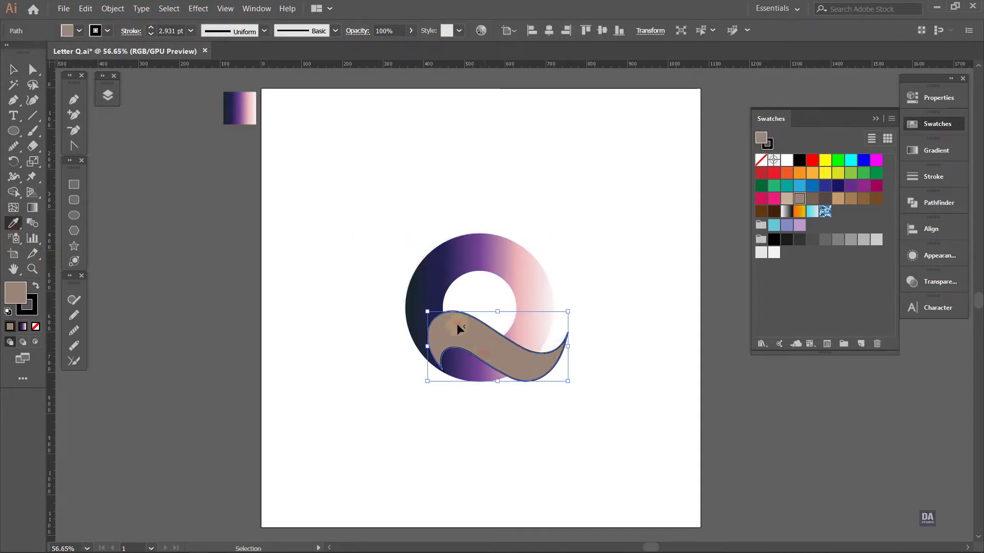
left_click(248, 105)
left_click(326, 258, "ctrl")
Step: Drag the ring's gradient diagonally from top-right to bottom-left with the Gradient tool
left_click_drag(485, 300, 572, 317)
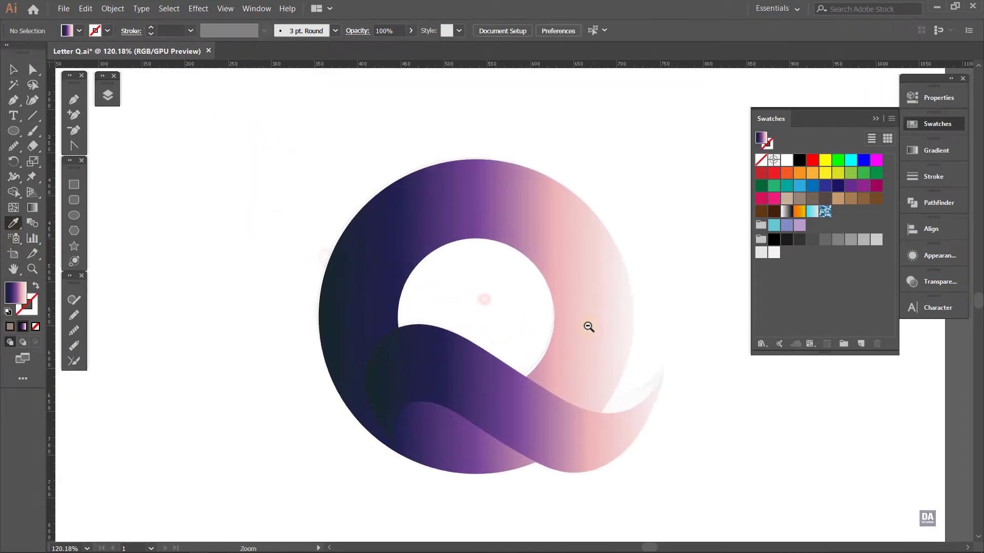
left_click(572, 316, "ctrl")
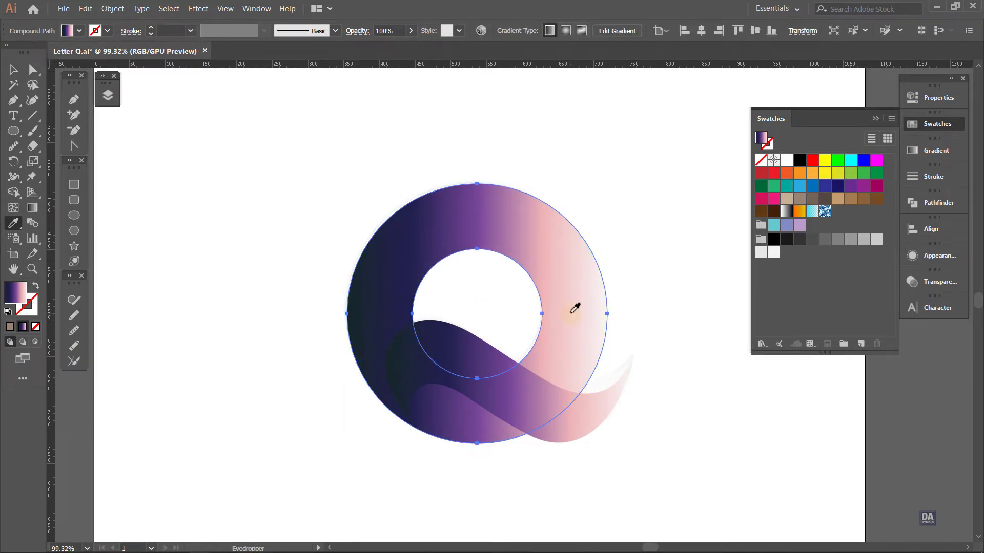
key("g")
left_click_drag(562, 200, 406, 453)
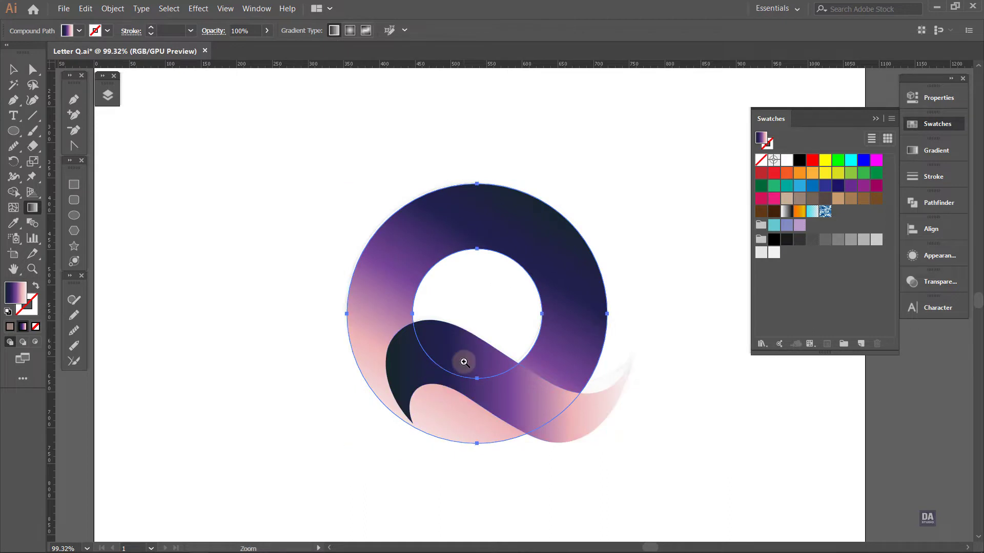
Step: Adjust the ring gradient's stops, moving the pink stop further along
scroll(463, 359, "up", 2, "alt")
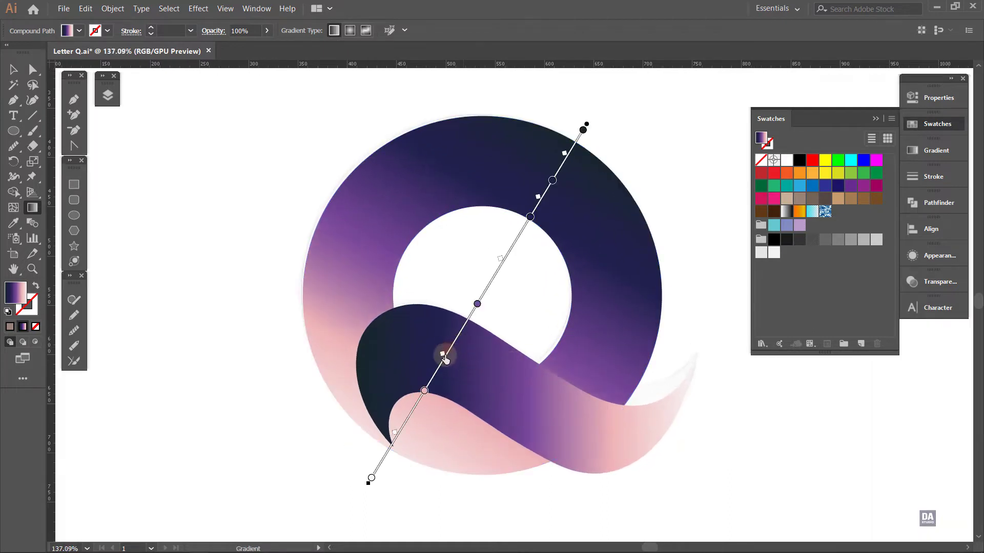
left_click(479, 301)
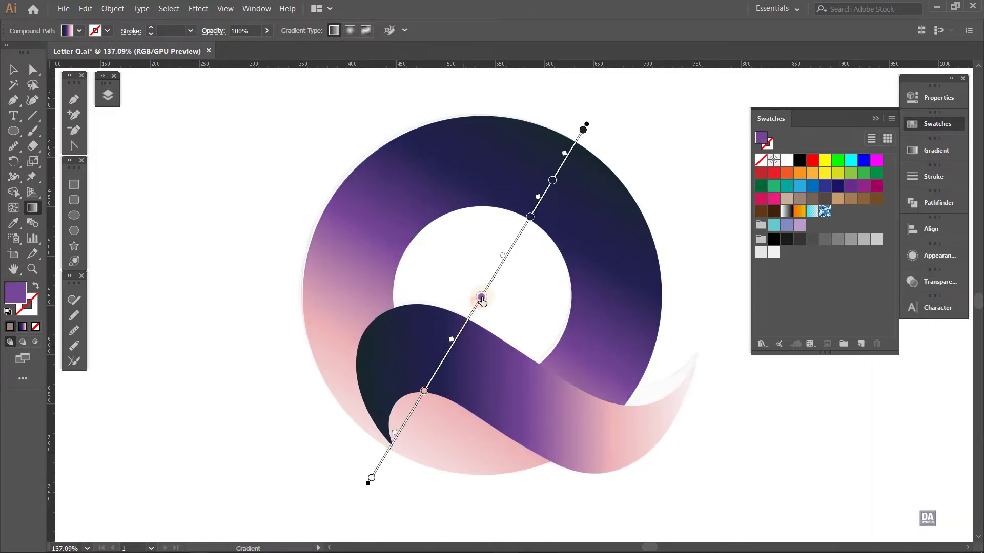
left_click(481, 299)
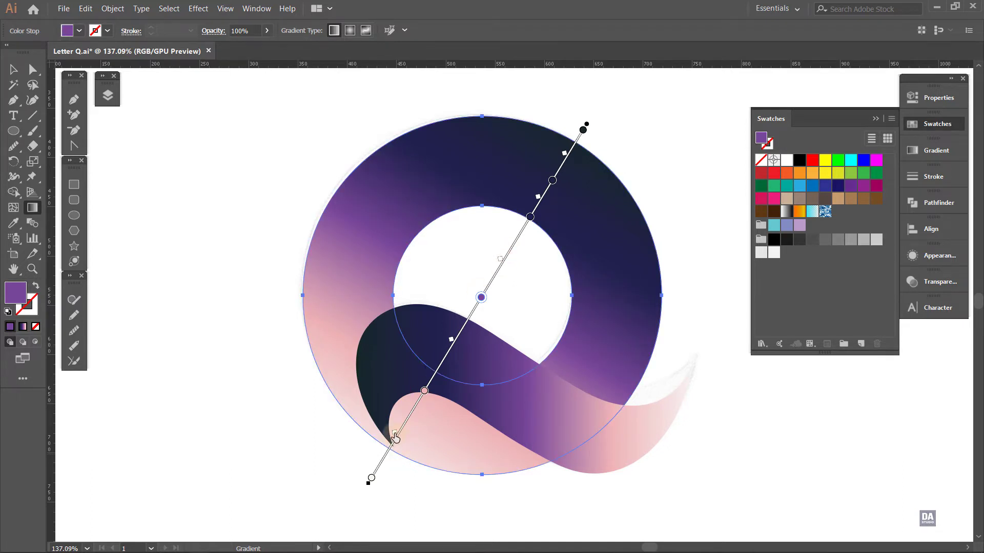
left_click_drag(424, 392, 418, 403)
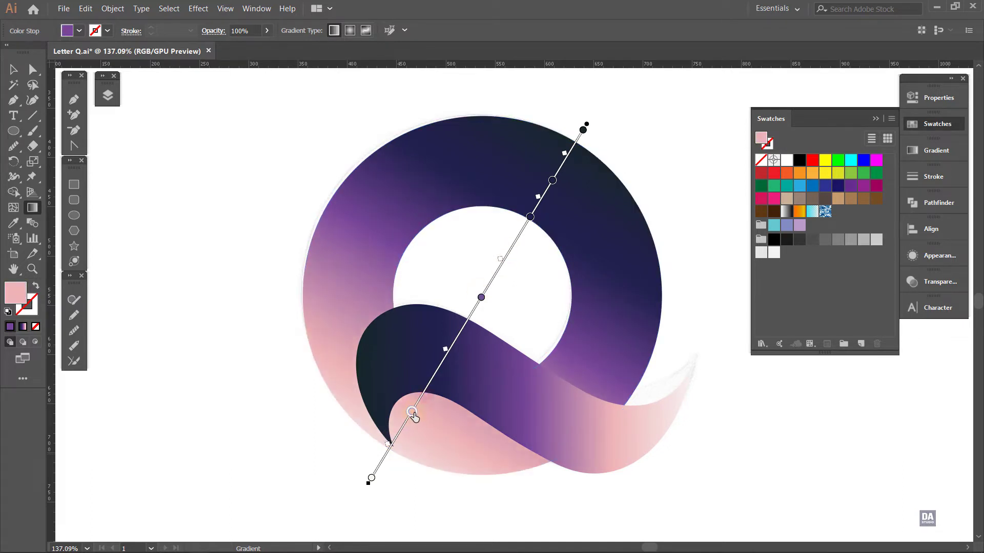
Step: Lay a diagonal tail gradient, pale pink at left to deep purple at the tip, and tune its stops
left_click(505, 411)
left_click_drag(373, 347, 663, 474)
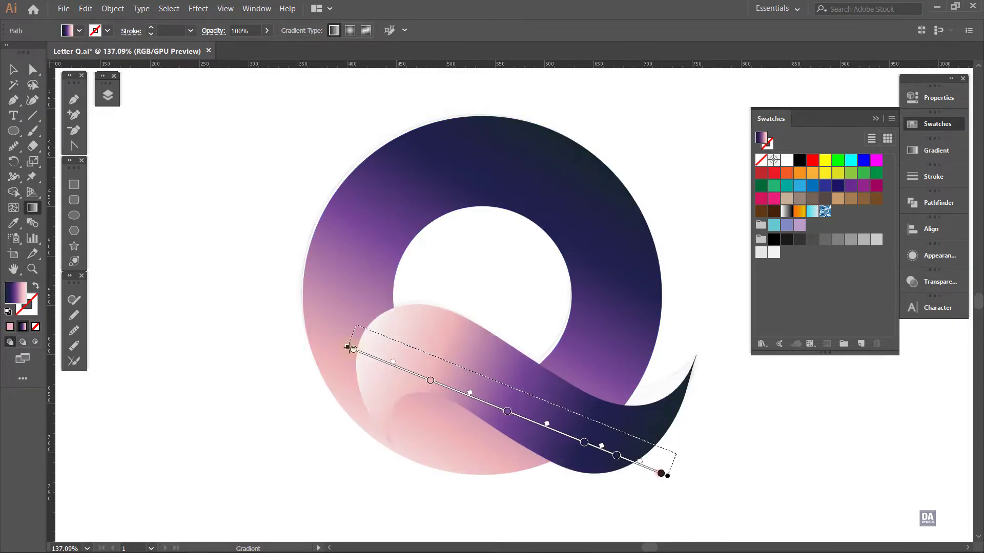
left_click_drag(369, 345, 350, 336)
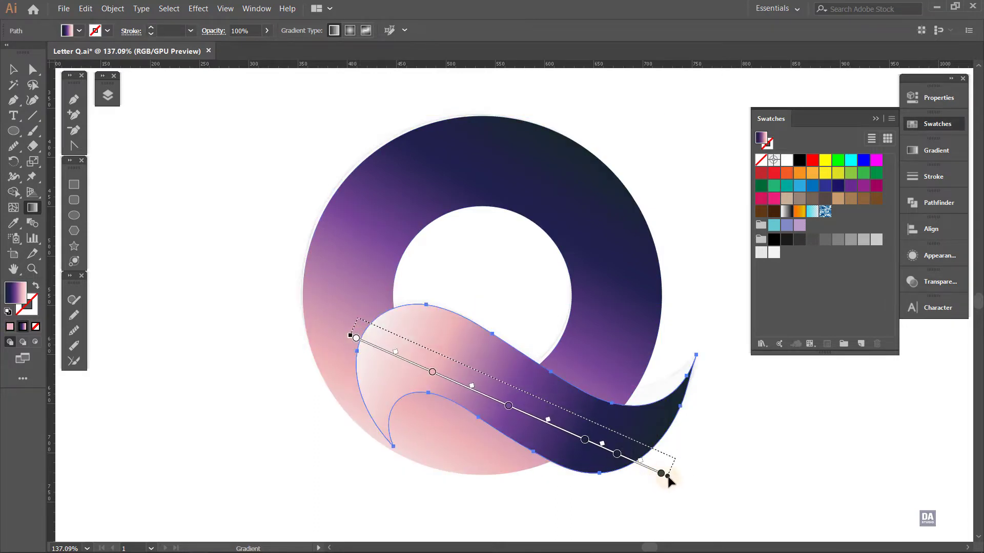
mouse_move(667, 481)
left_mouse_down()
mouse_move(719, 502)
mouse_move(720, 484)
left_mouse_up()
mouse_move(404, 340)
left_mouse_down()
mouse_move(337, 309)
mouse_move(358, 317)
left_mouse_up()
mouse_move(537, 397)
left_mouse_down()
mouse_move(517, 389)
mouse_move(528, 395)
left_mouse_up()
left_click_drag(447, 357, 532, 395)
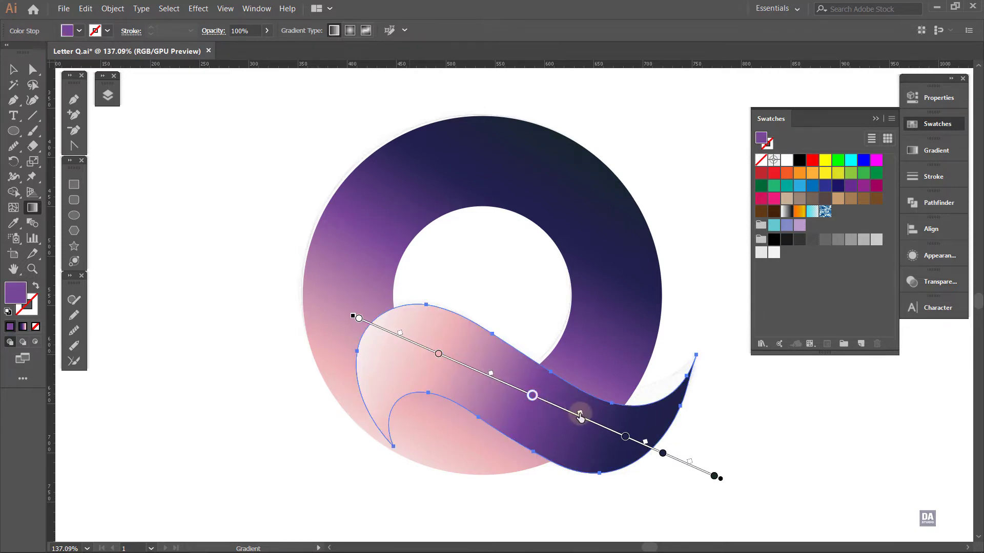
left_click_drag(580, 417, 583, 421)
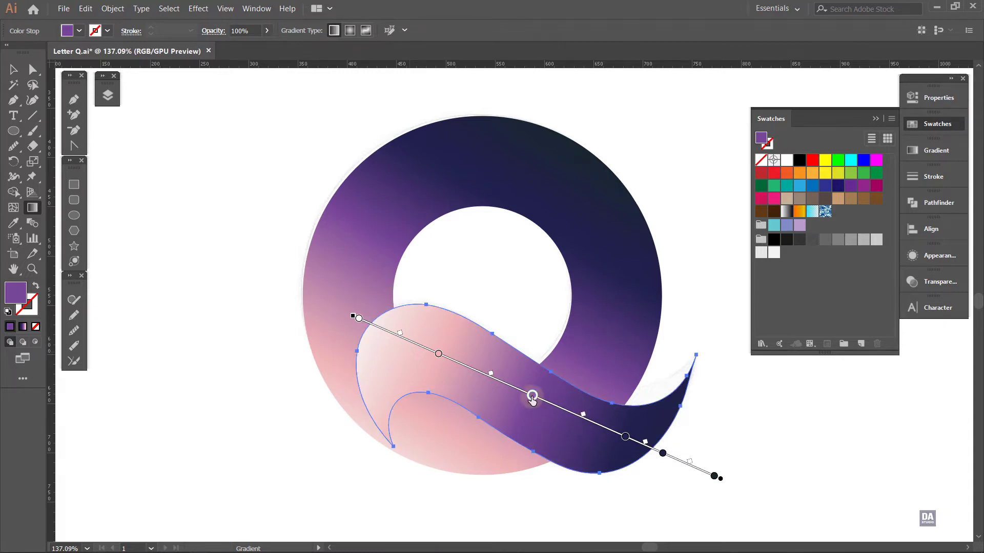
left_click_drag(532, 398, 530, 400)
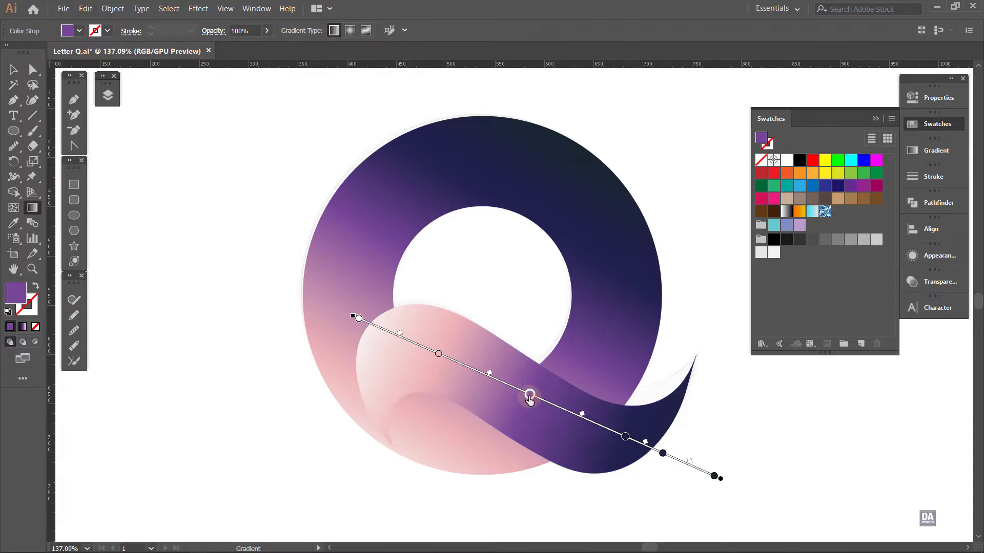
left_click(711, 420)
Step: Rotate the ring's gradient clockwise to a steeper angle, then deselect and recentre the logo
left_click_drag(709, 421, 514, 357)
scroll(661, 390, "up", 3)
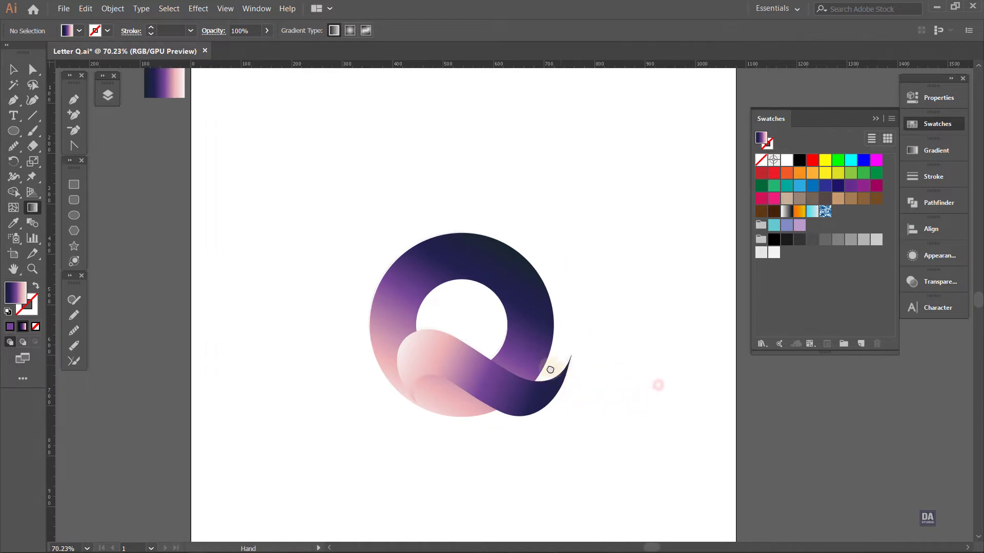
left_click(511, 367)
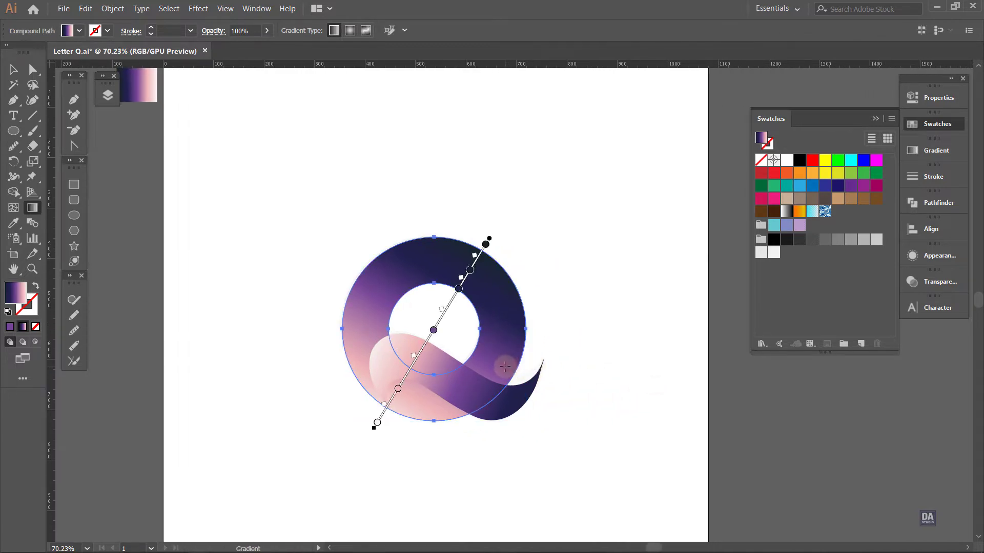
mouse_move(374, 435)
left_mouse_down()
mouse_move(392, 452)
mouse_move(385, 443)
left_mouse_up()
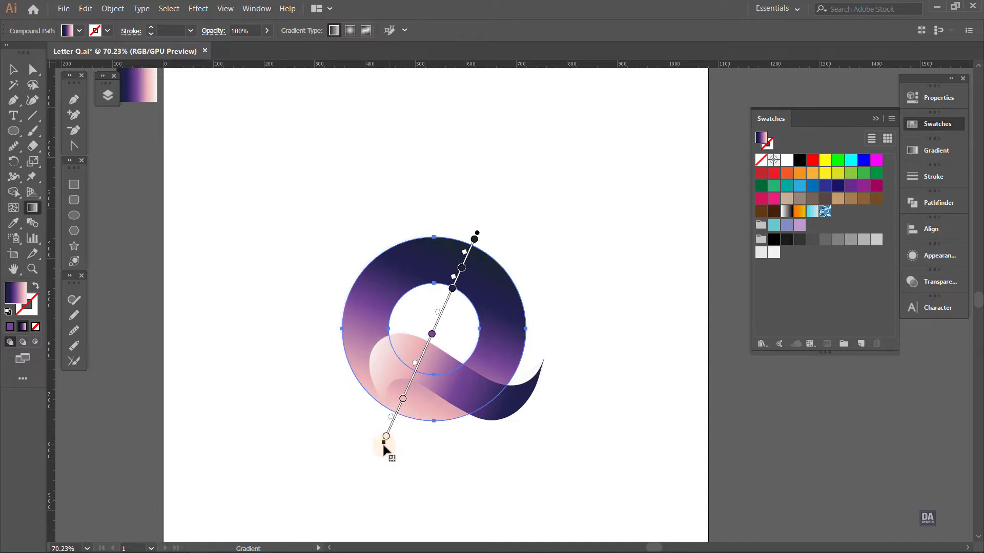
left_click_drag(382, 448, 387, 453)
key("ctrl")
left_click(508, 448)
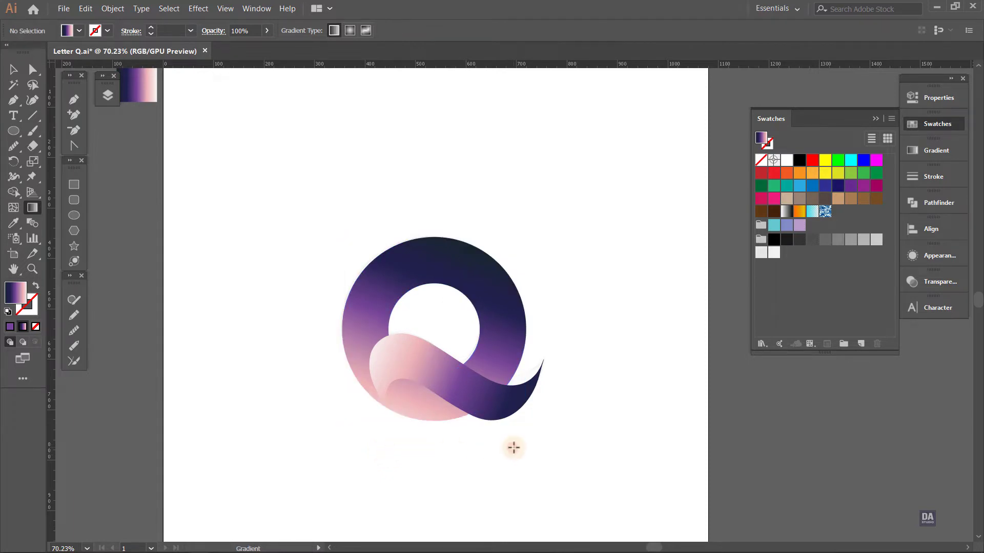
left_click_drag(477, 440, 463, 418)
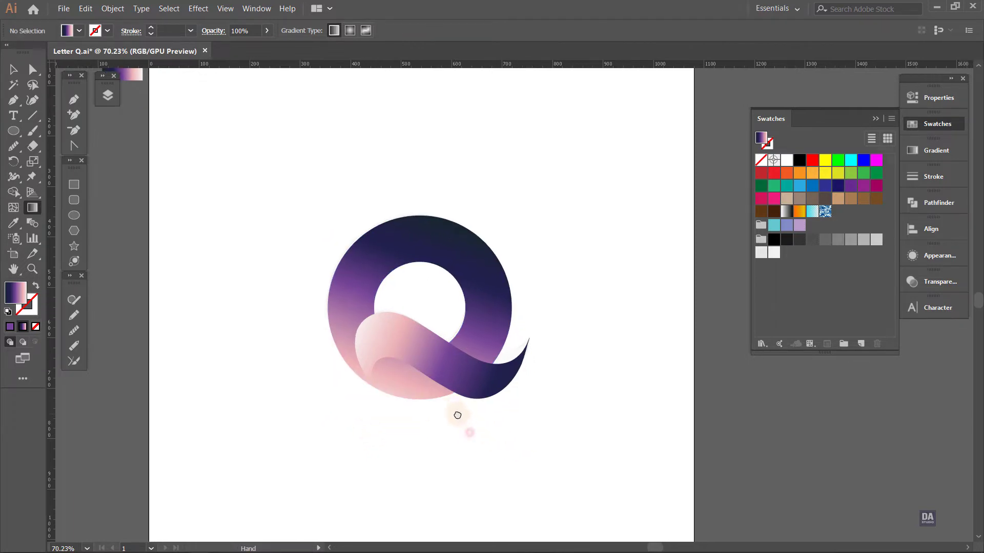
Step: Draw an unfilled circle from the Q's centre matching the ring's outer edge
left_click(75, 216)
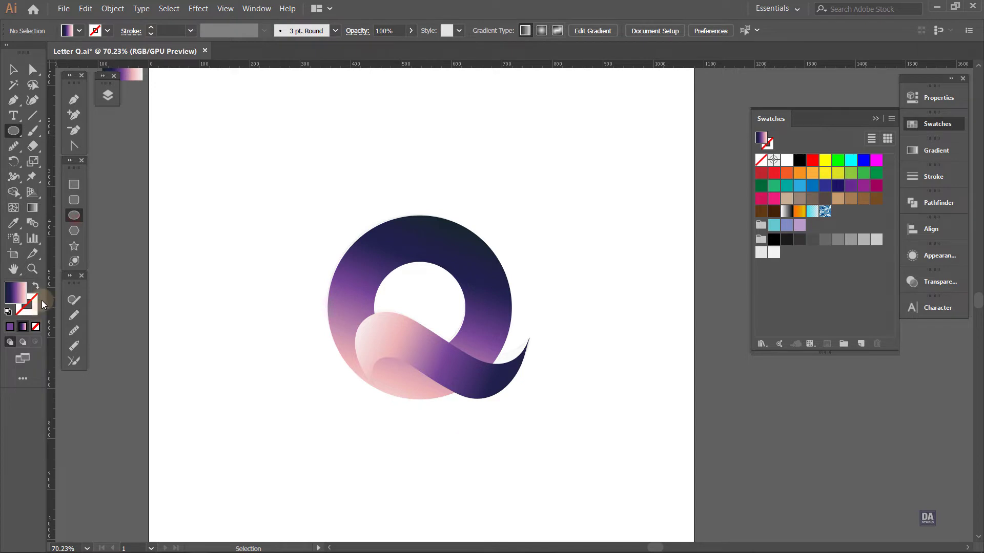
left_click(799, 160)
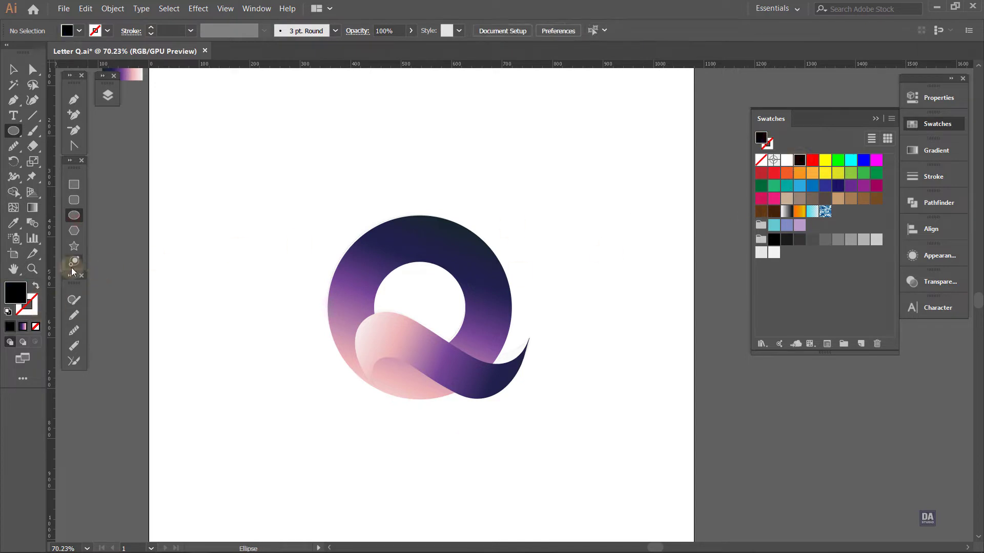
left_click(36, 285)
left_click(484, 330)
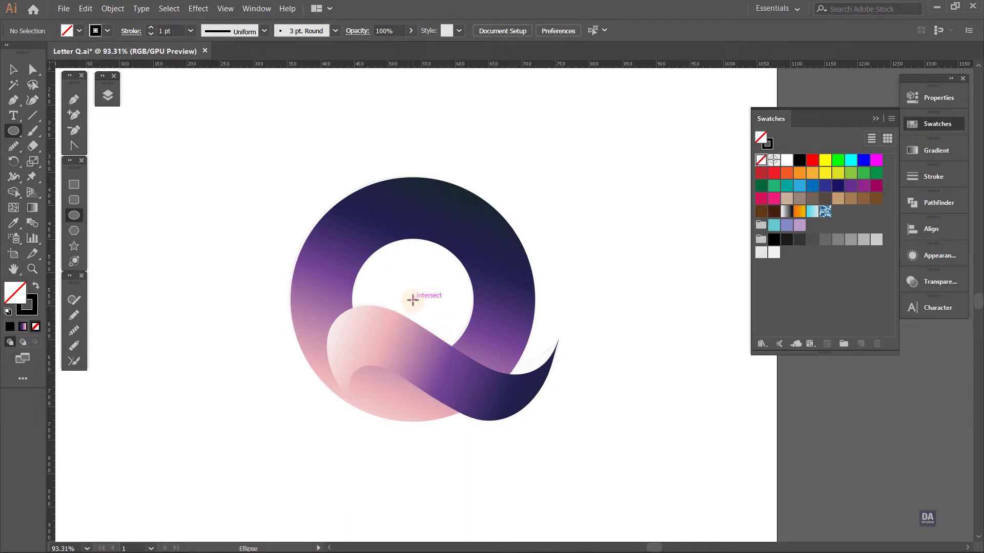
left_click_drag(413, 300, 533, 375)
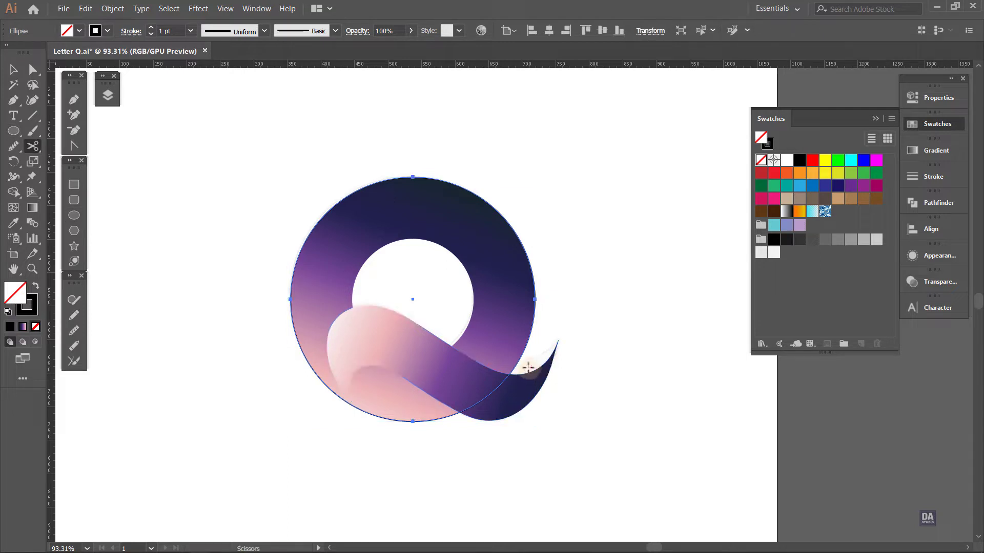
Step: Give the circle outline a brown 3 pt stroke
key("v")
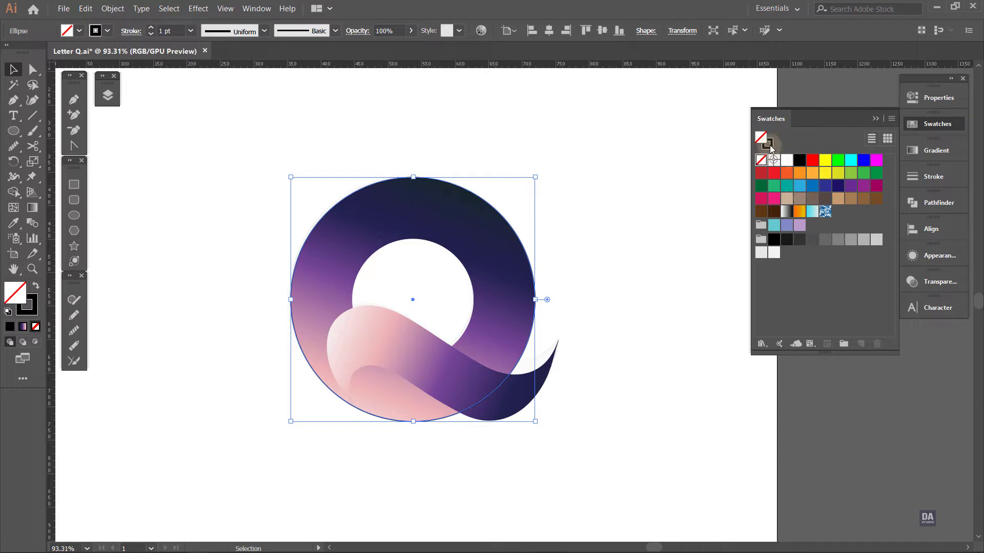
left_click(767, 144)
left_click(826, 199)
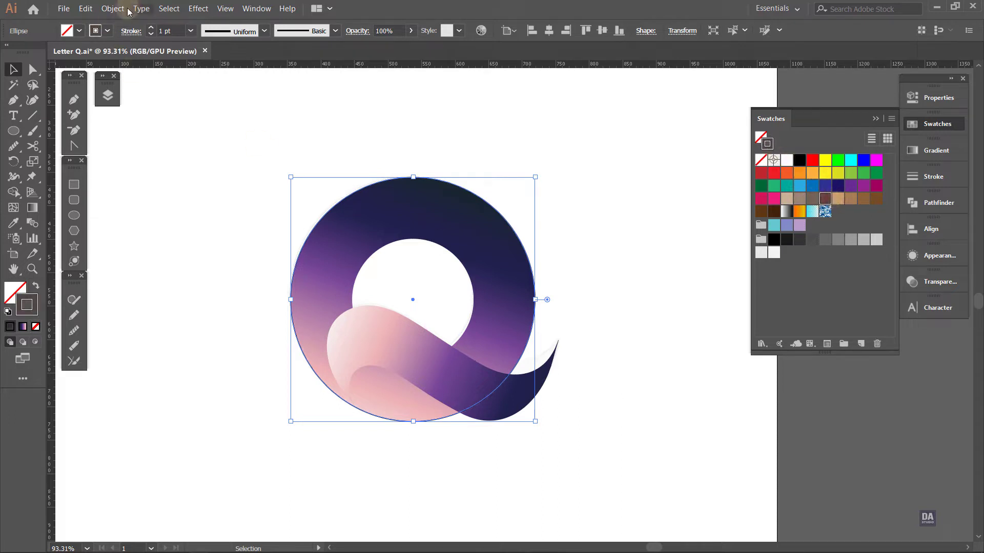
left_click(152, 28)
left_click(151, 28)
scroll(466, 230, "up", 1)
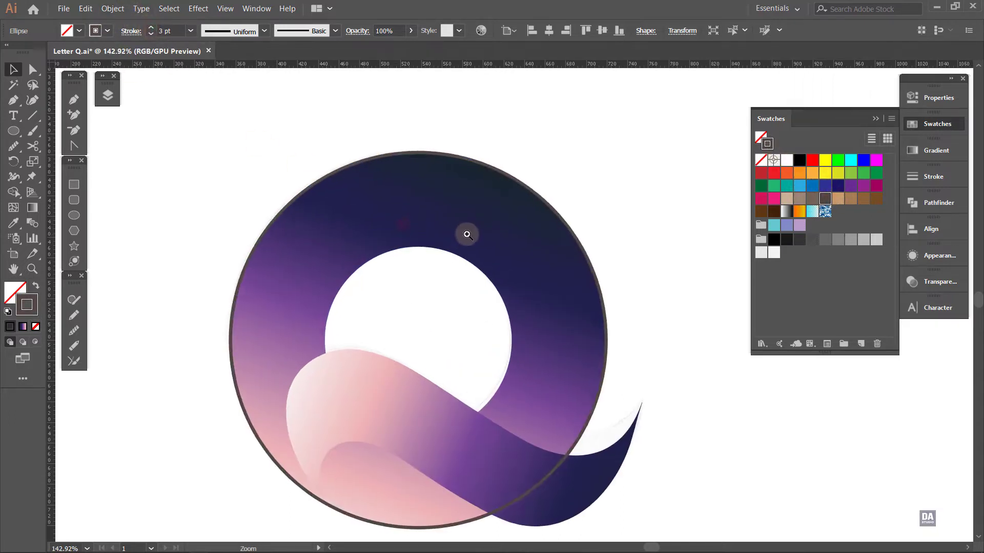
scroll(502, 287, "up", 1)
key("space")
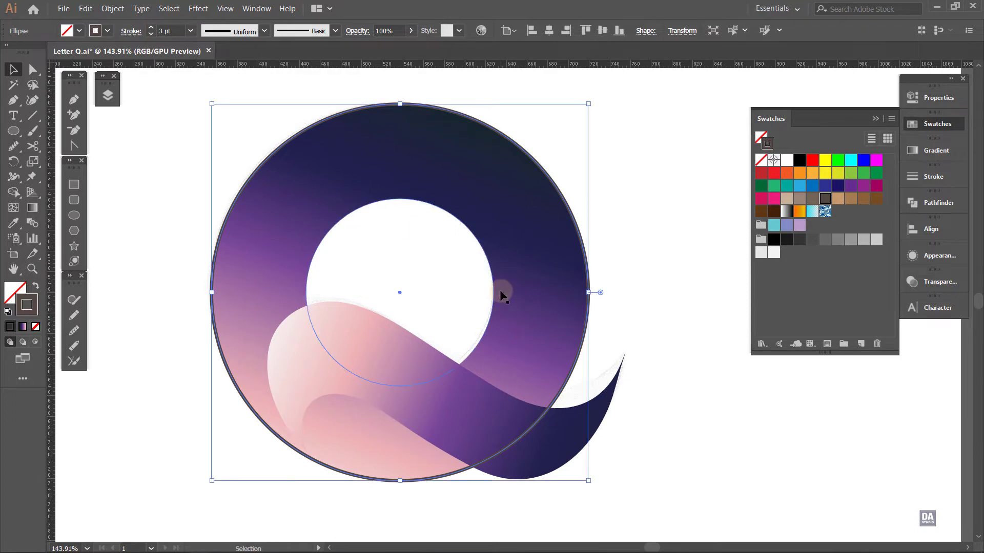
Step: Paste a copy of the circle in front and shrink it to about 263 px inside the ring
left_click(85, 9)
left_click(101, 59)
left_click(86, 9)
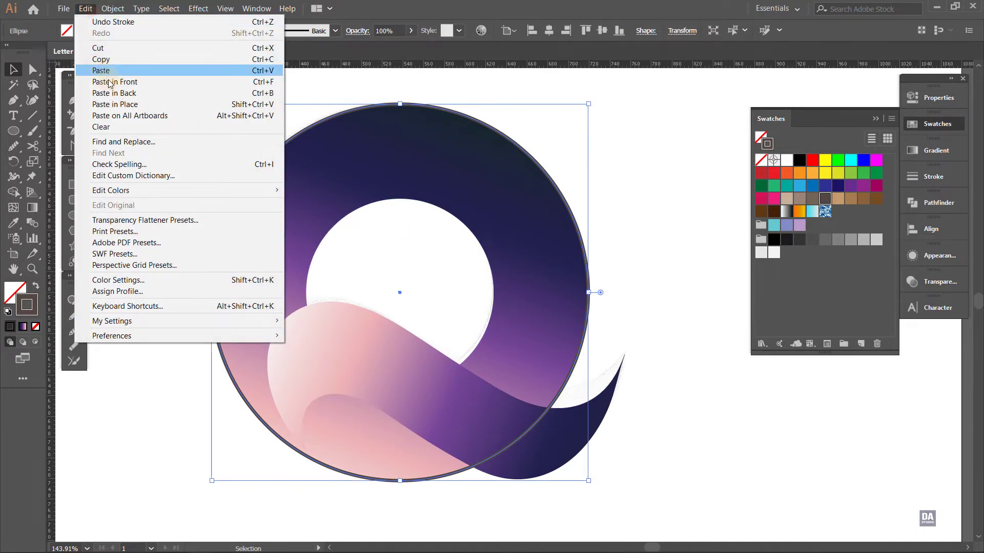
left_click(111, 82)
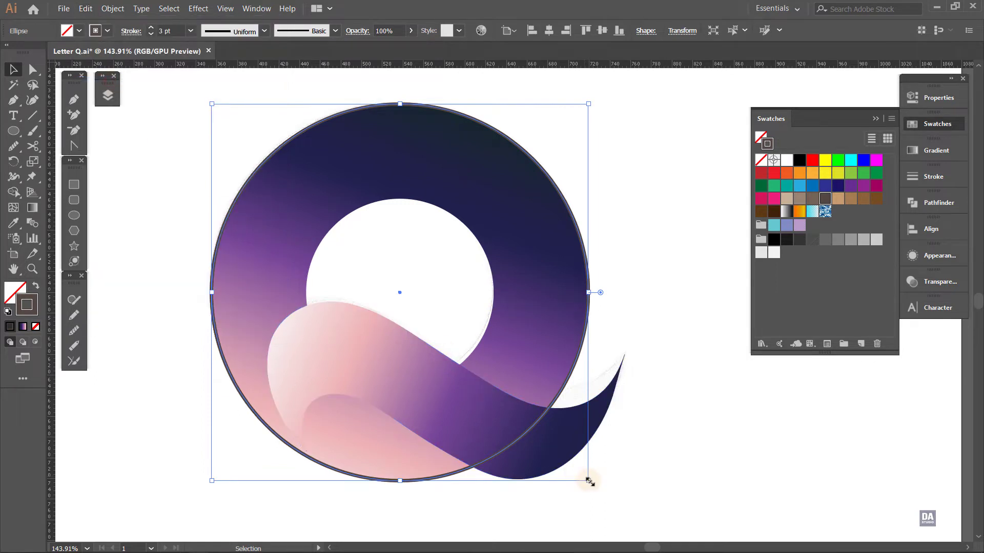
left_click_drag(588, 481, 539, 441)
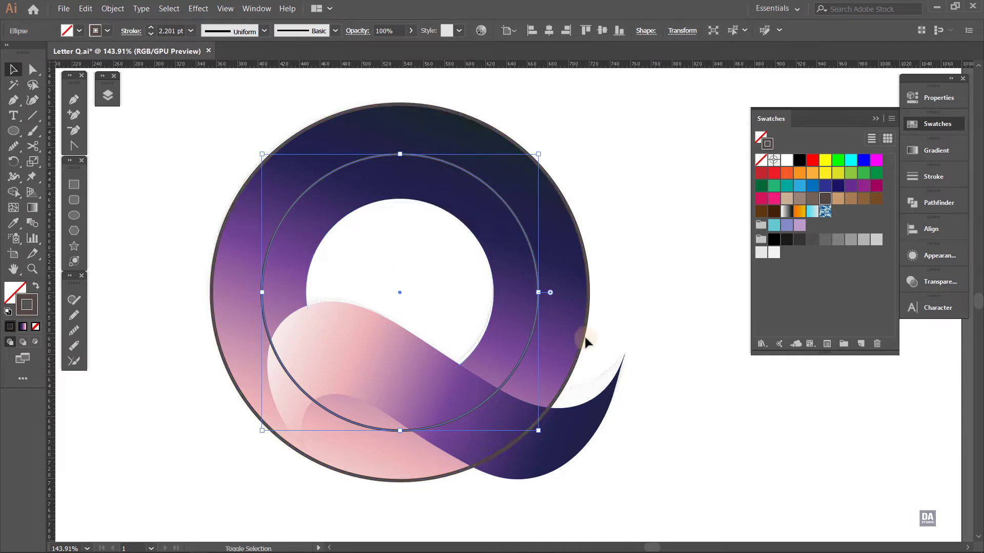